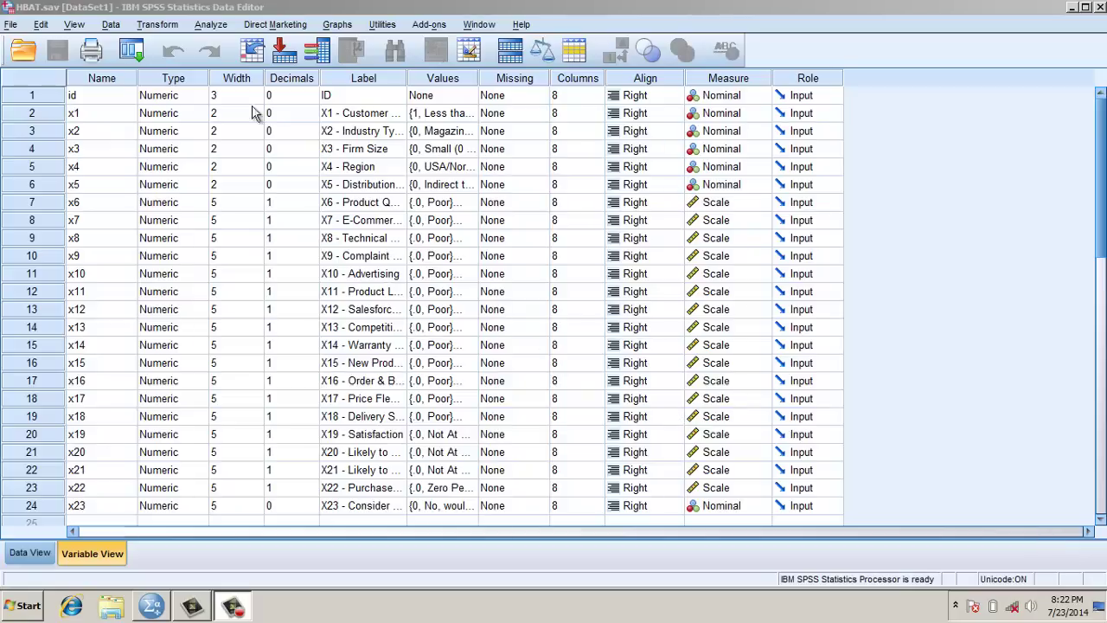
Open Analyze > Regression > Linear with X19 - Satisfaction as dependent and X6–X8 as independents.
click(211, 24)
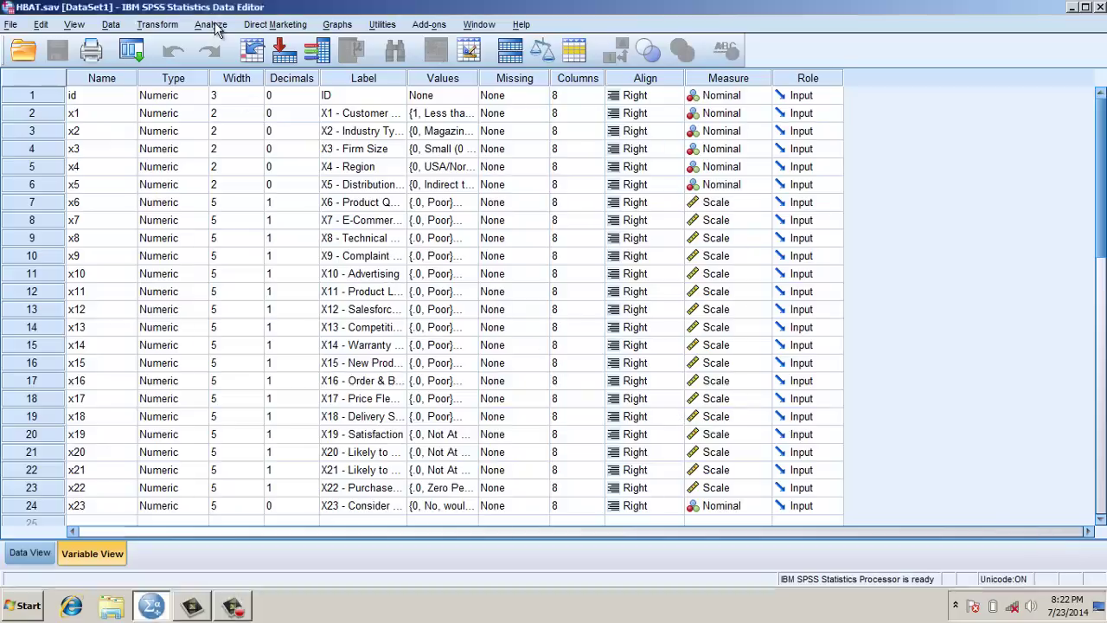
mouse_move(241, 149)
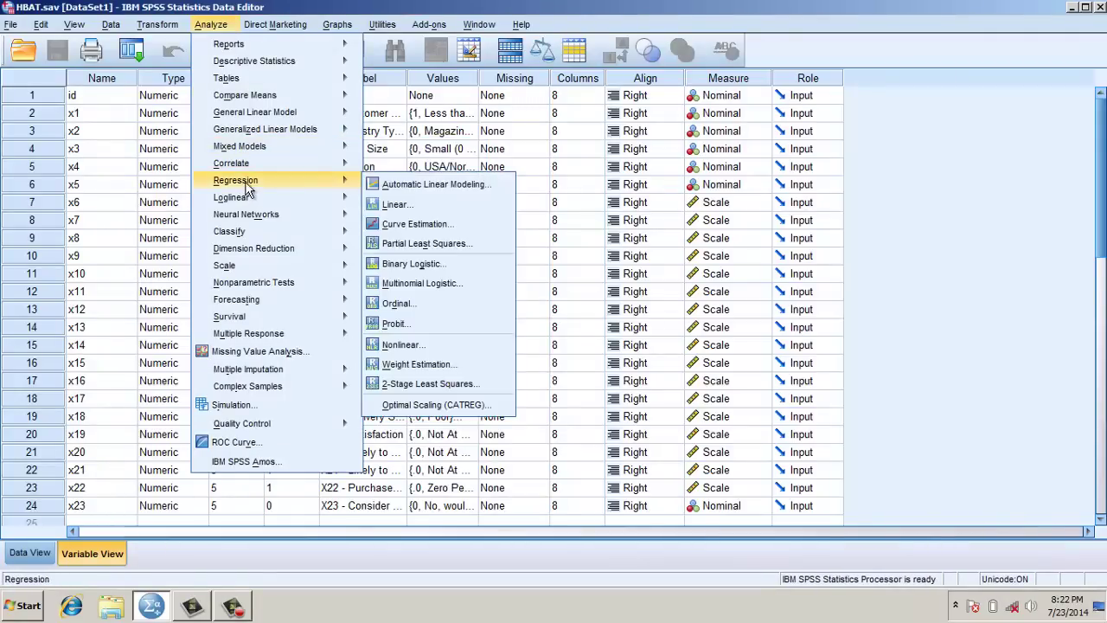
mouse_move(336, 184)
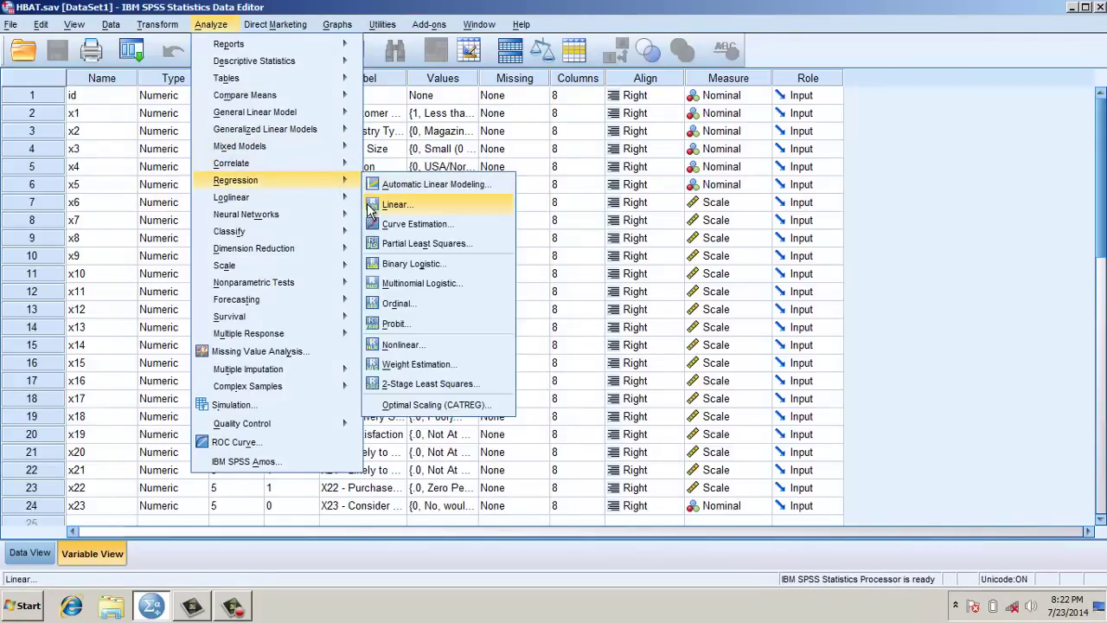
click(394, 204)
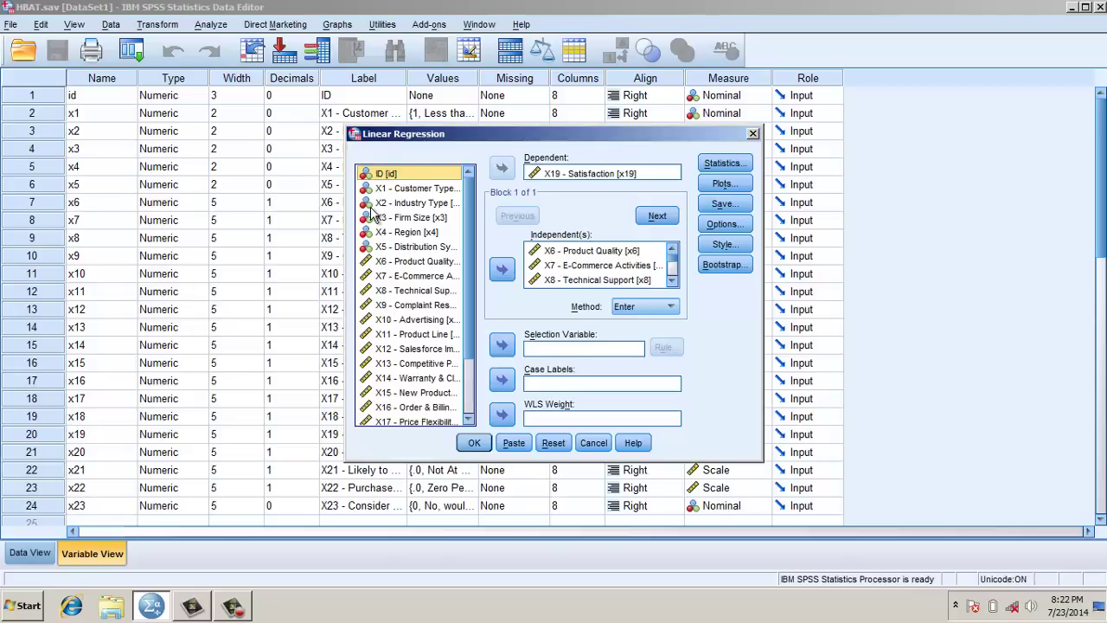
click(469, 419)
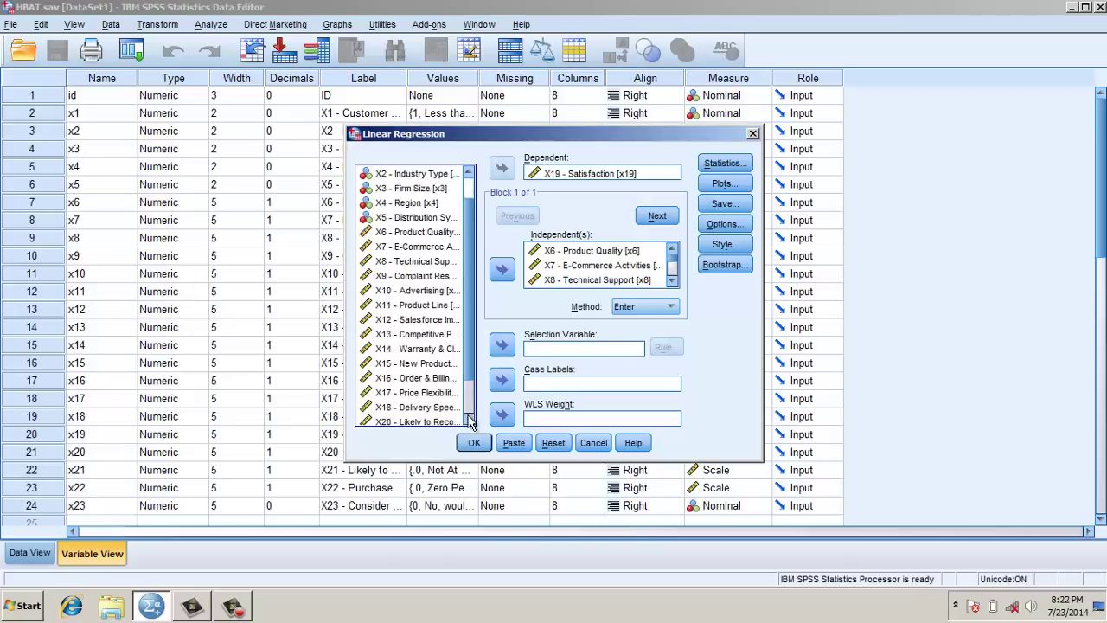
click(469, 418)
click(469, 419)
click(469, 419)
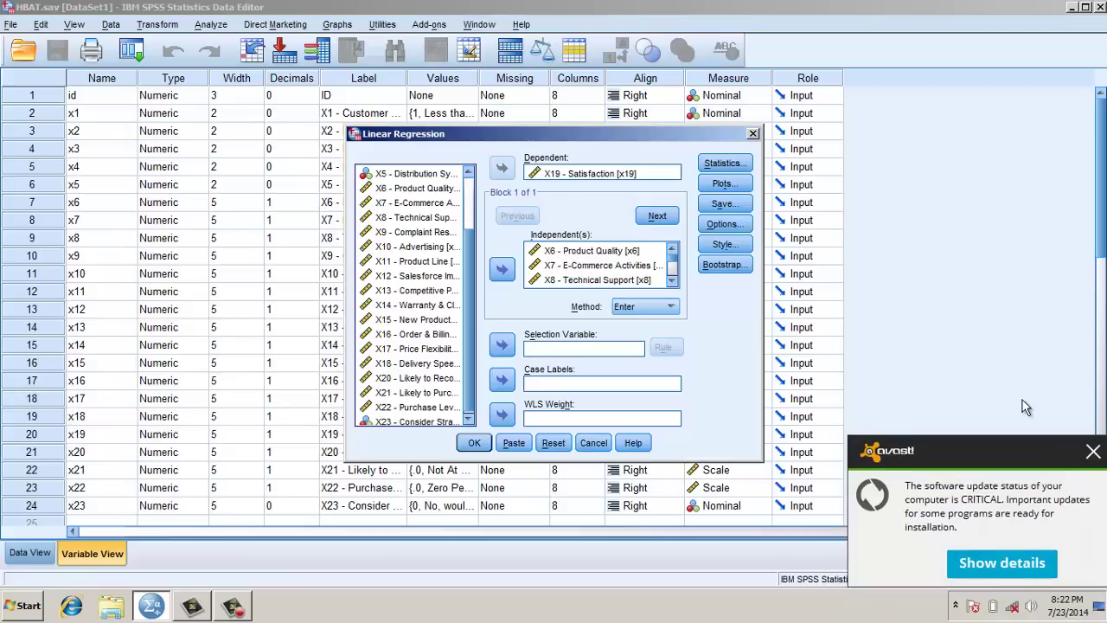
click(1091, 452)
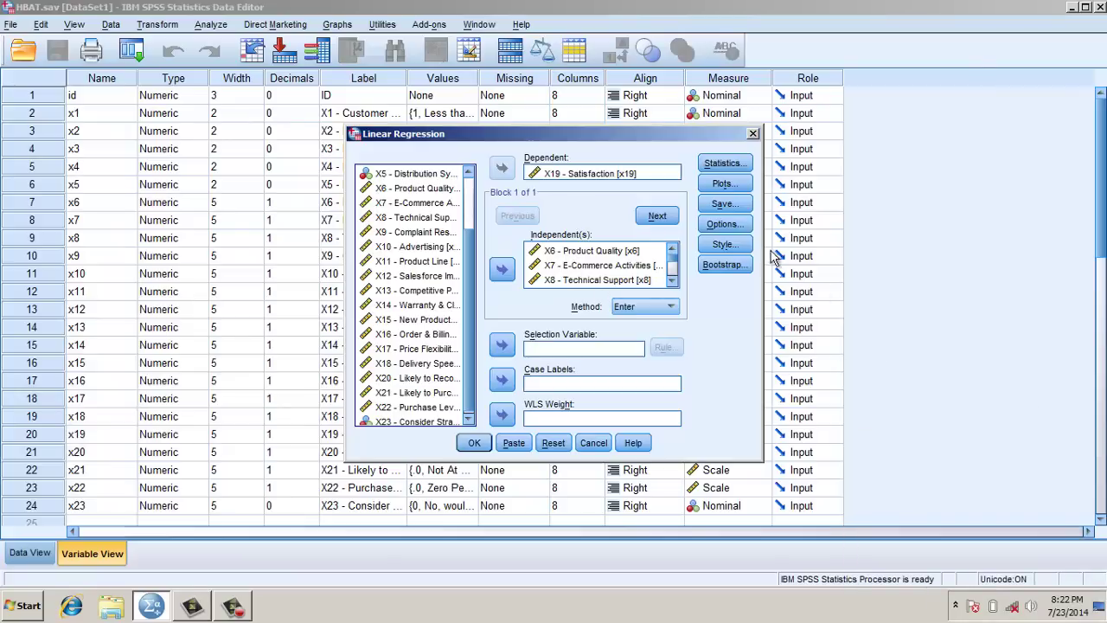
click(726, 207)
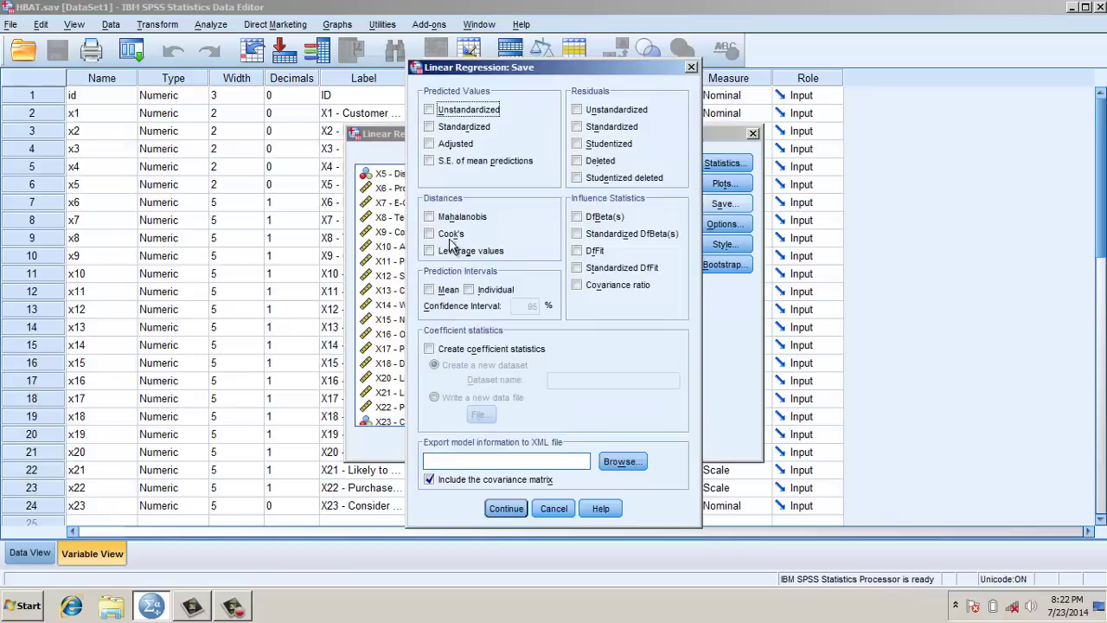
Save Cook's distance and leverage values for every case, then run the regression.
click(429, 234)
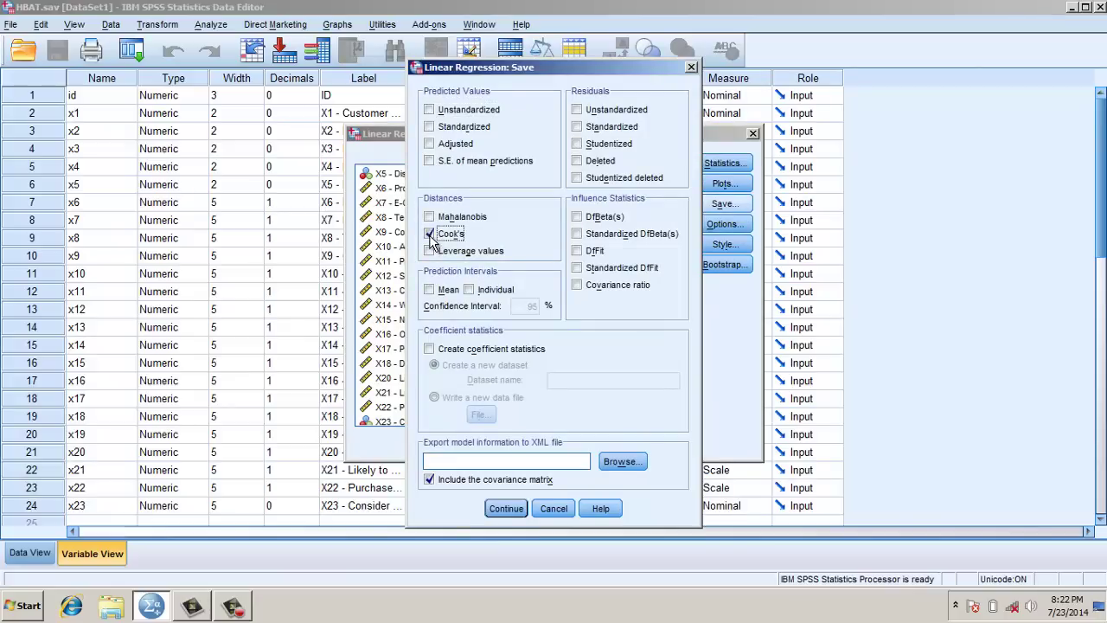
click(429, 251)
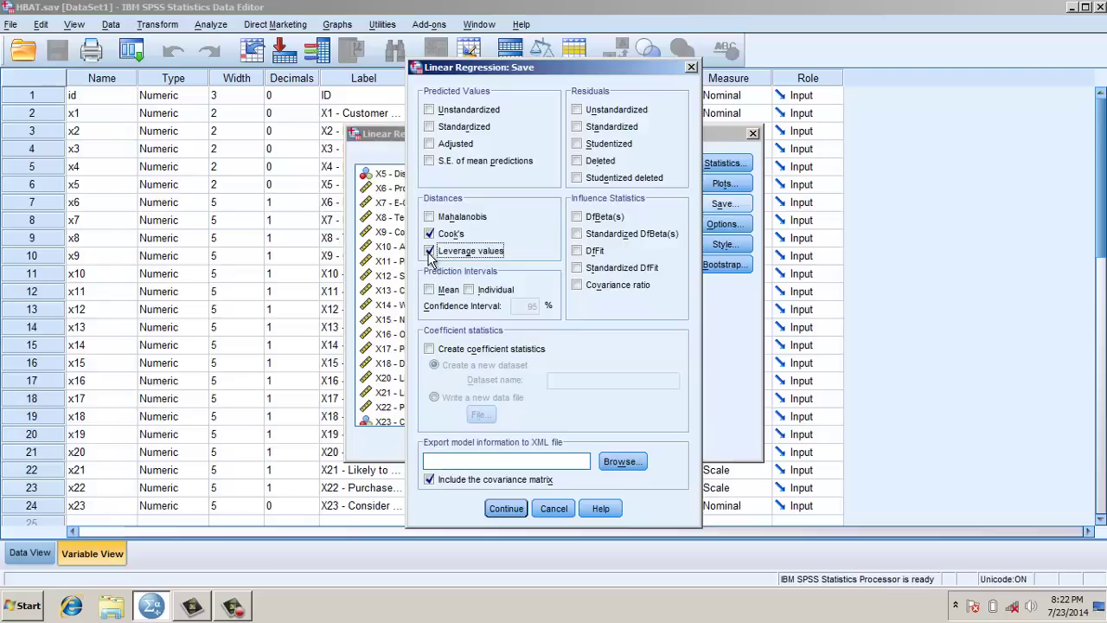
click(507, 509)
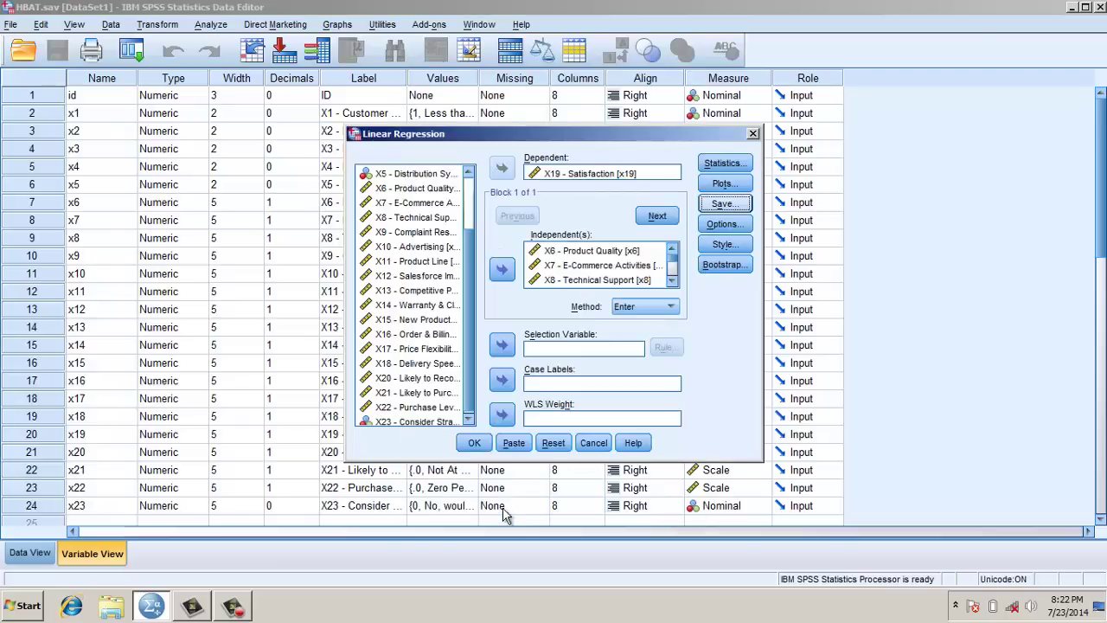
click(475, 443)
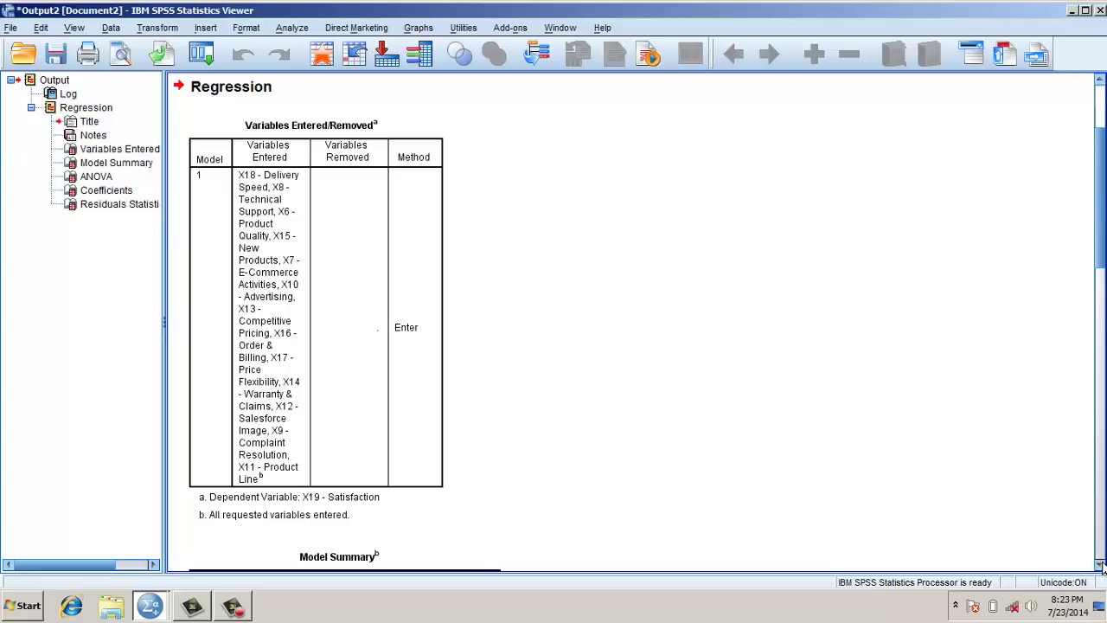
Scroll past Model Summary (R Square .804) and ANOVA (F 27.111) to the Coefficients table.
scroll(1102, 565, down, 5)
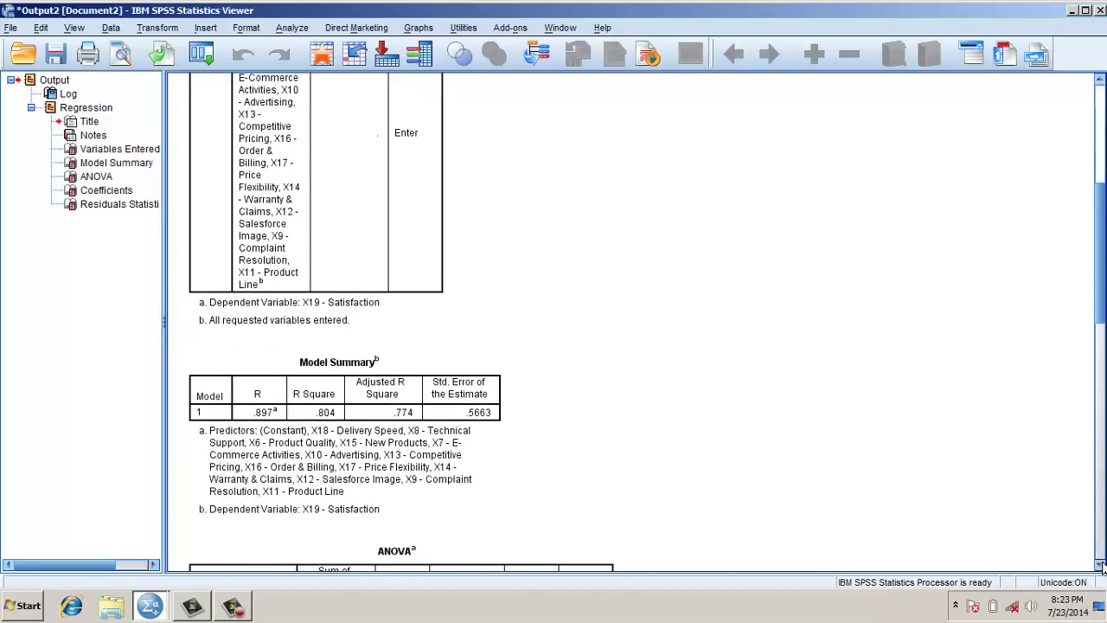
scroll(1102, 566, down, 3)
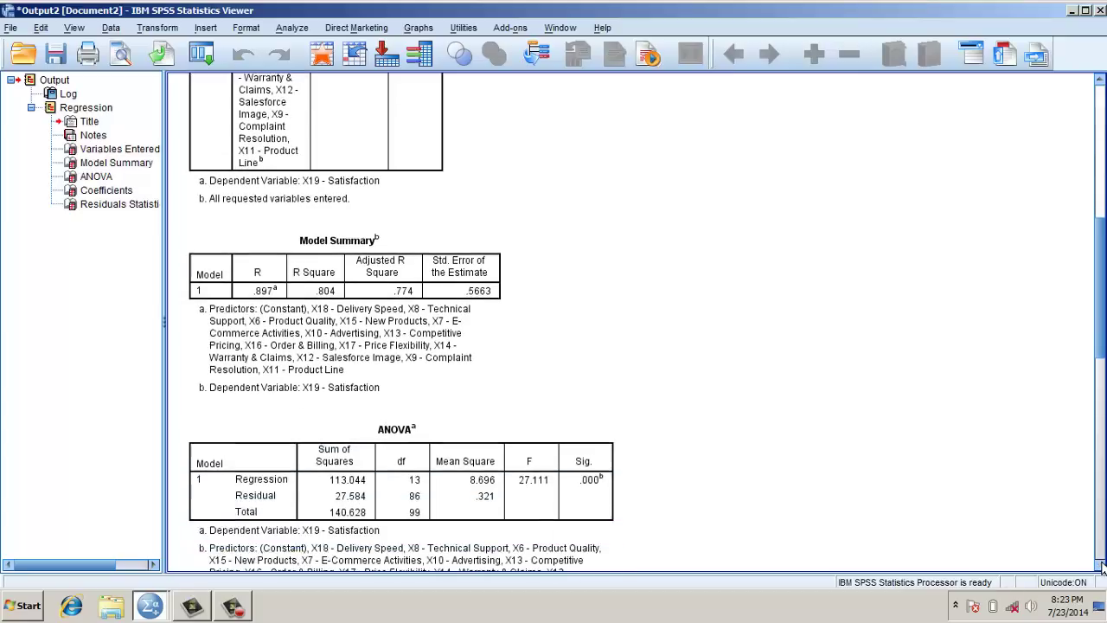
scroll(1101, 566, down, 6)
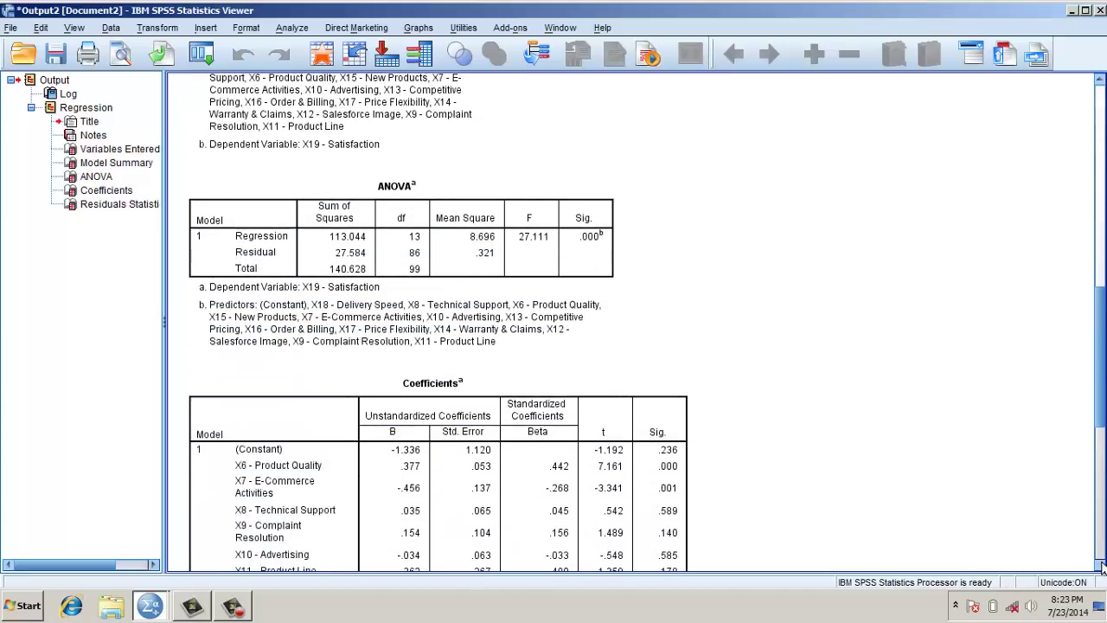
scroll(1101, 565, down, 4)
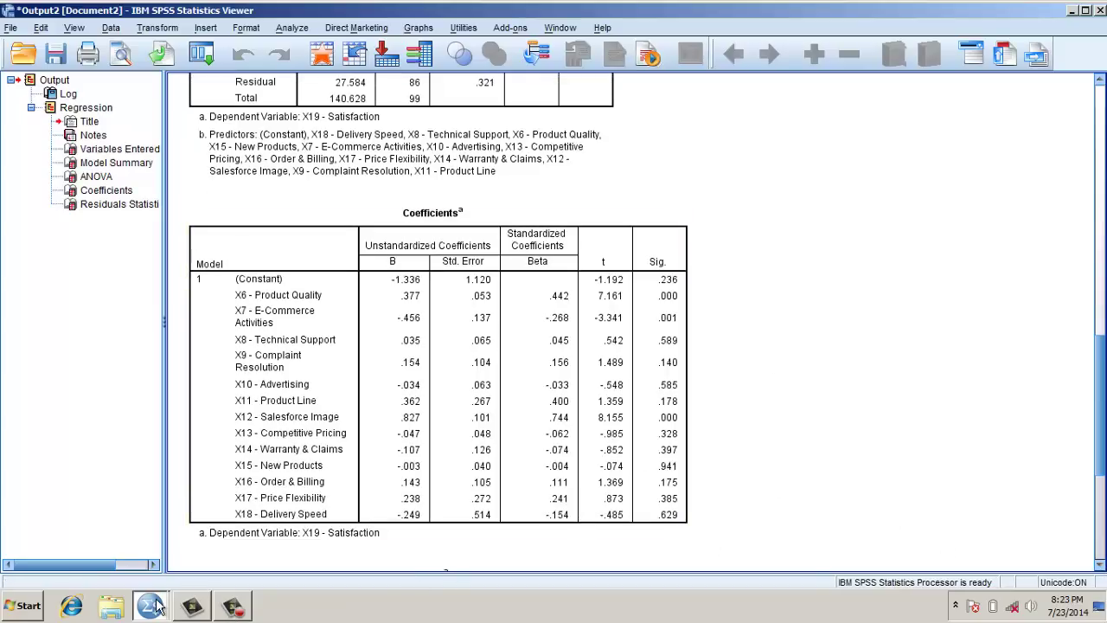
Return to the HBAT.sav Data Editor and open Graphs > Chart Builder.
mouse_move(154, 606)
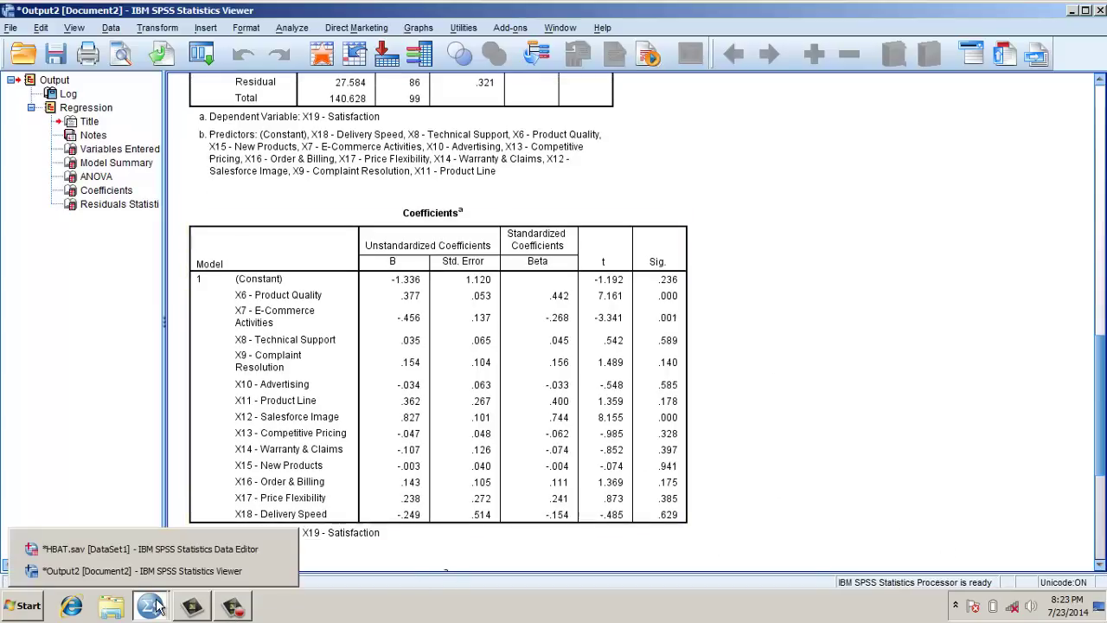
click(176, 550)
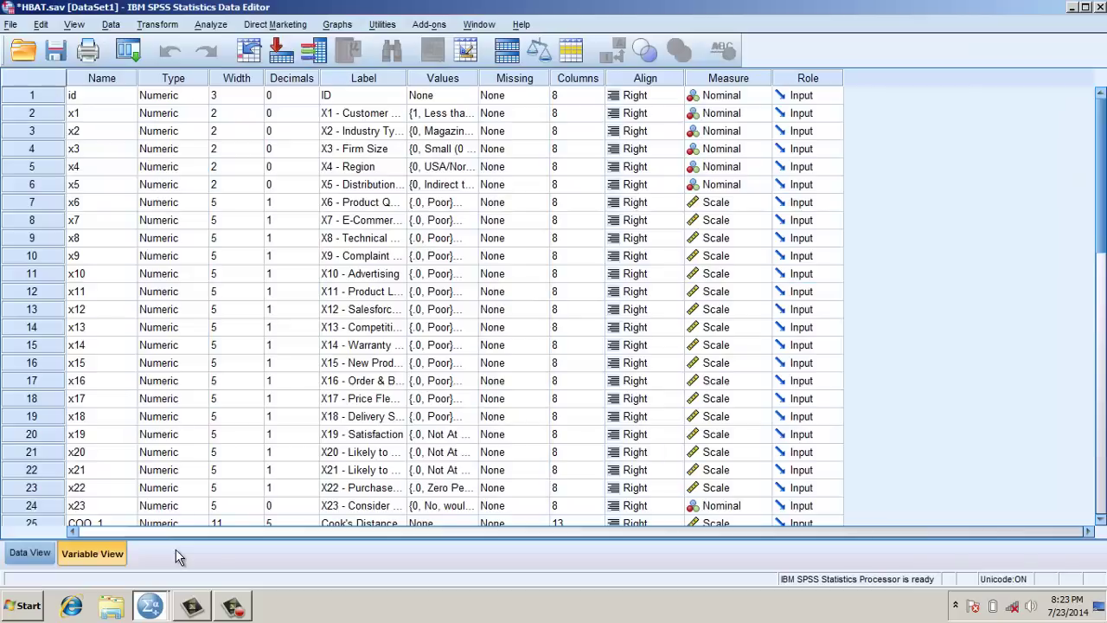
click(211, 24)
mouse_move(245, 96)
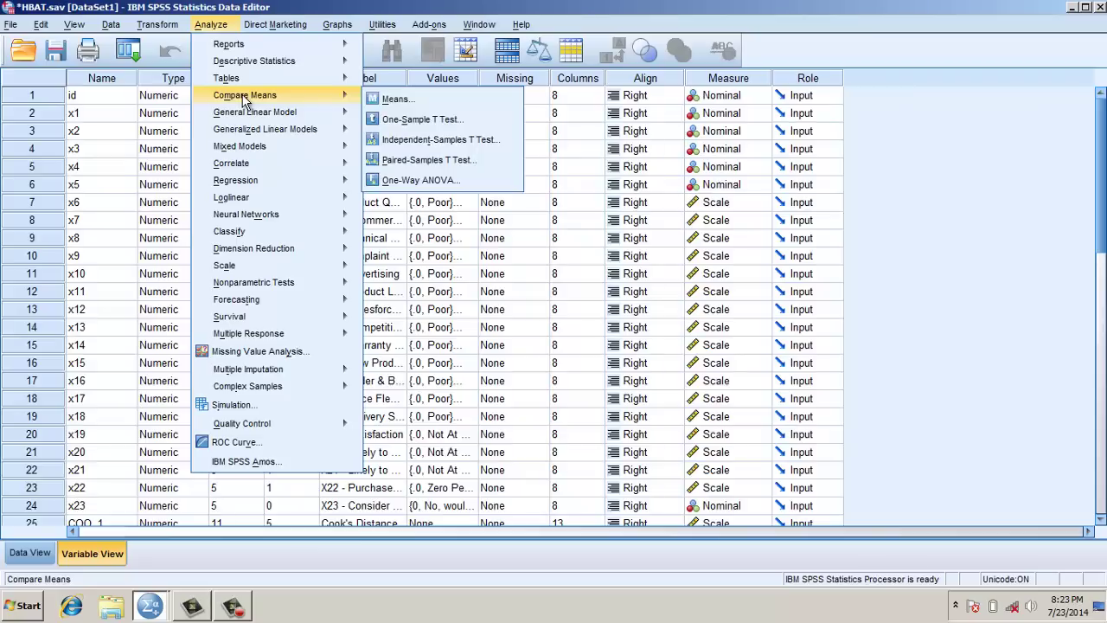
mouse_move(339, 26)
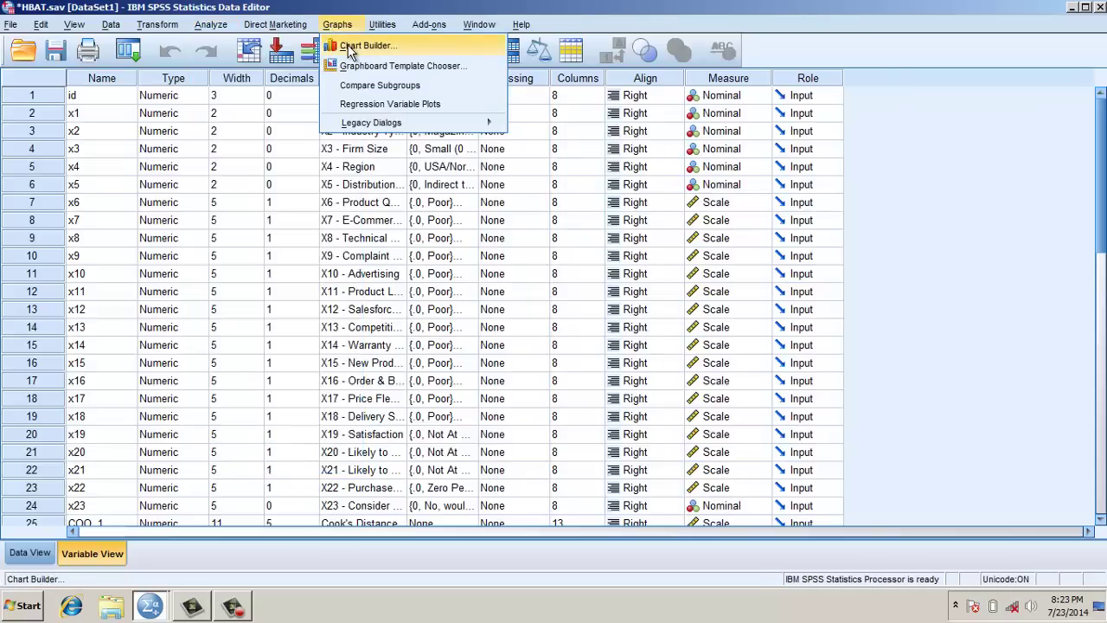
click(346, 45)
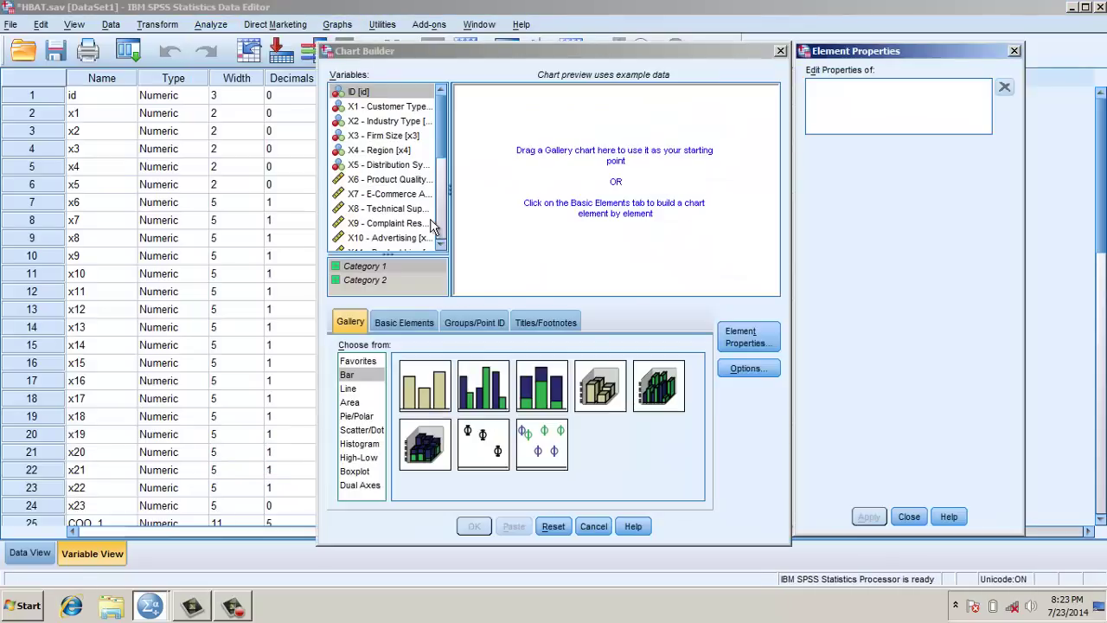
Build a simple scatterplot with Cook's Distance on Y and Centered Leverage Value on X.
click(366, 433)
double_click(436, 392)
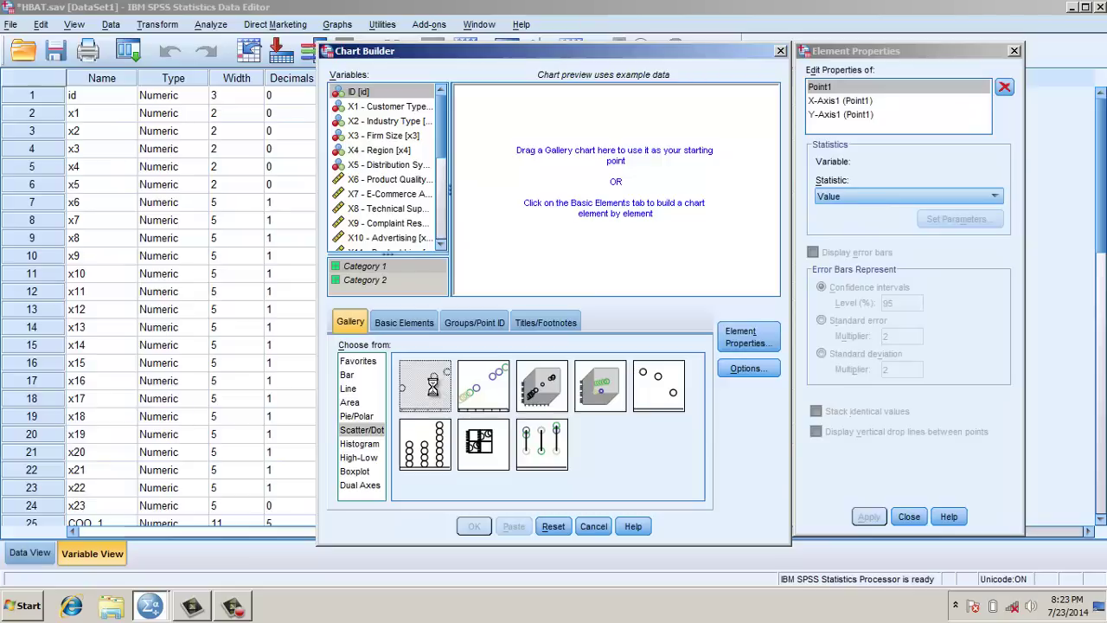
click(441, 244)
click(441, 245)
scroll(441, 247, down, 4)
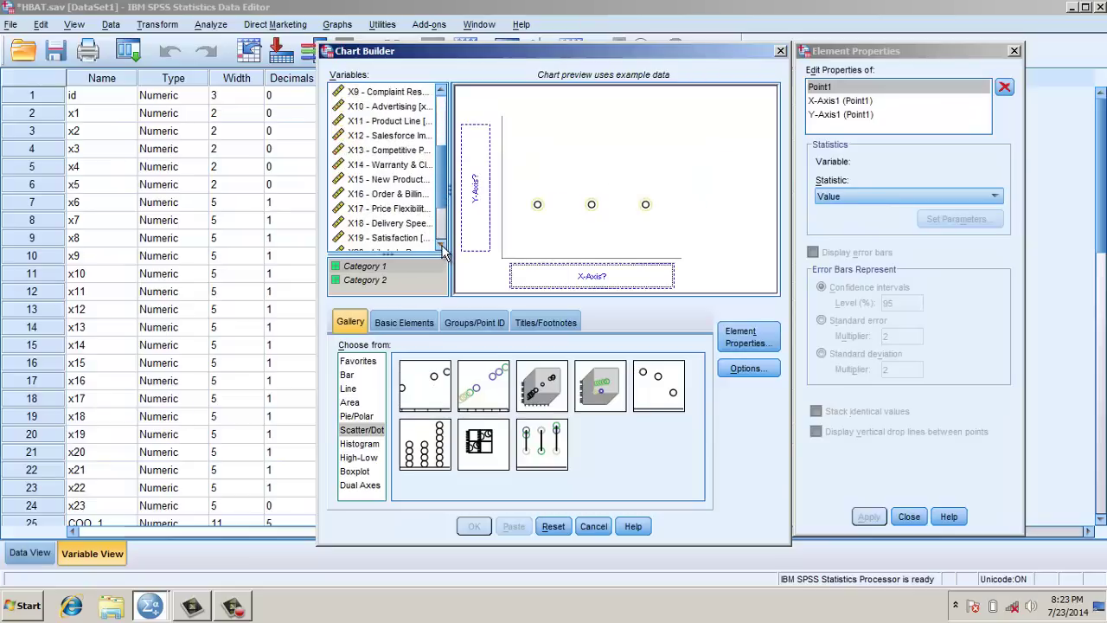
click(441, 245)
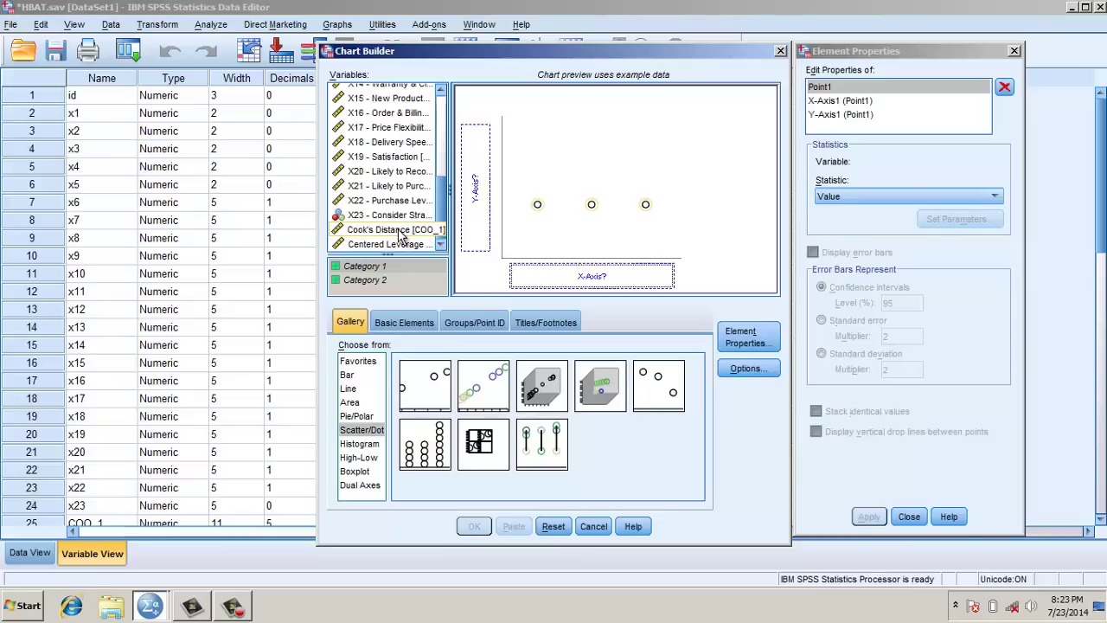
drag(401, 232, 456, 196)
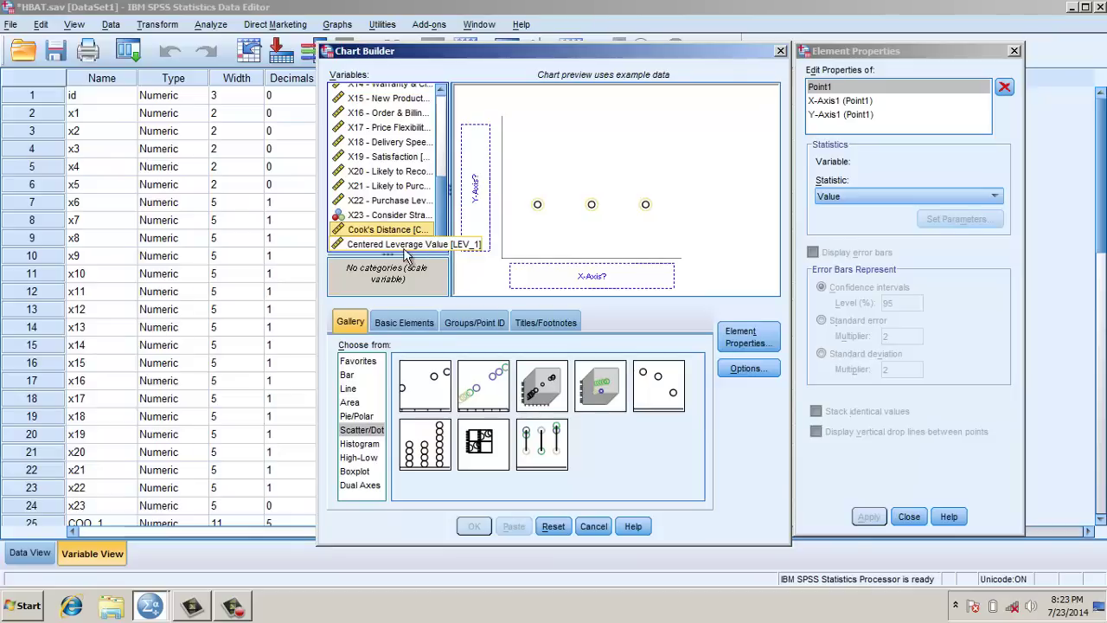
drag(412, 230, 464, 179)
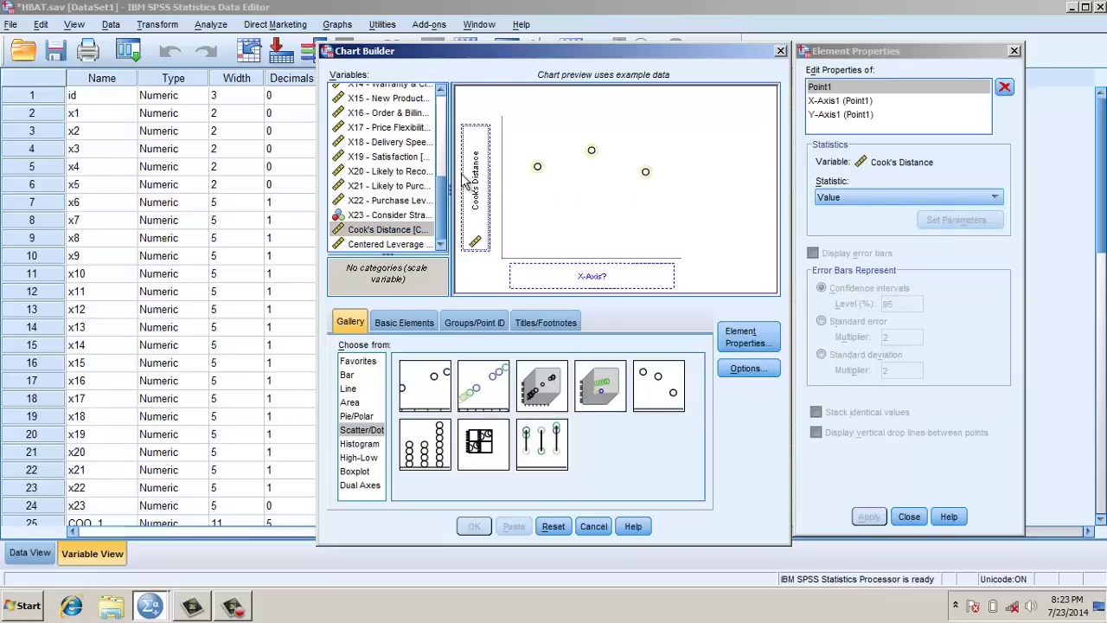
click(391, 245)
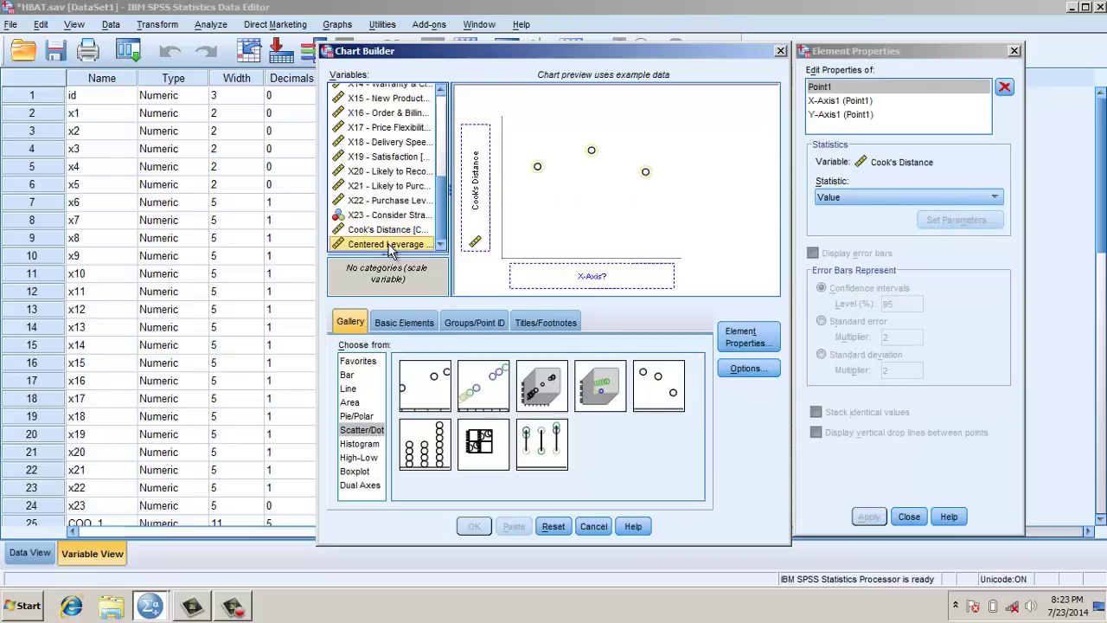
drag(391, 249, 518, 275)
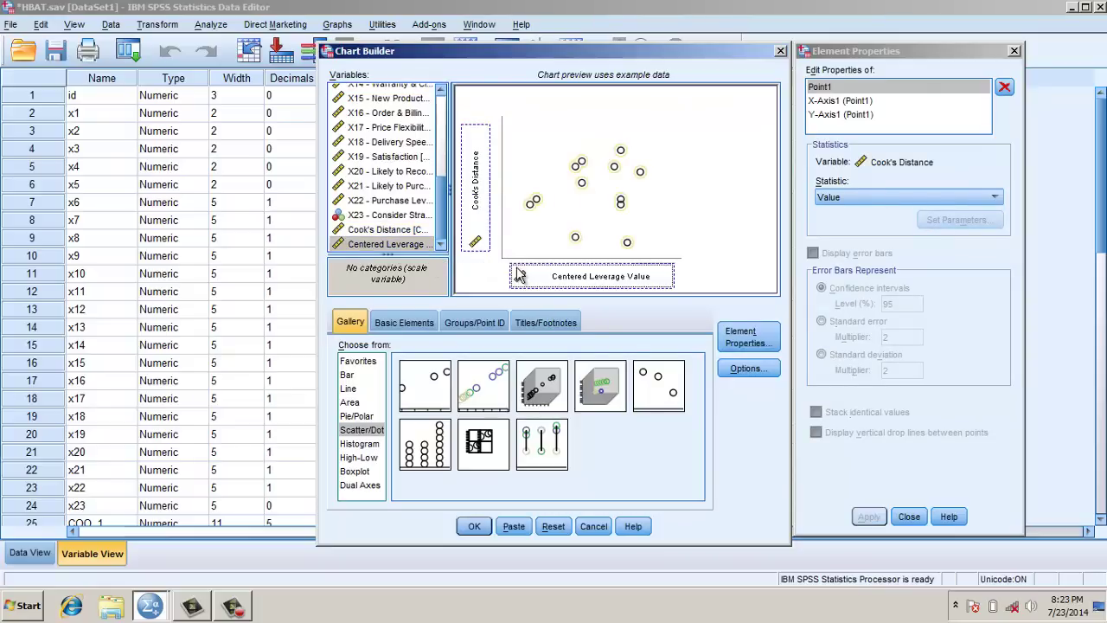
Turn on Point ID labels with ID [id] as the point label variable.
click(473, 323)
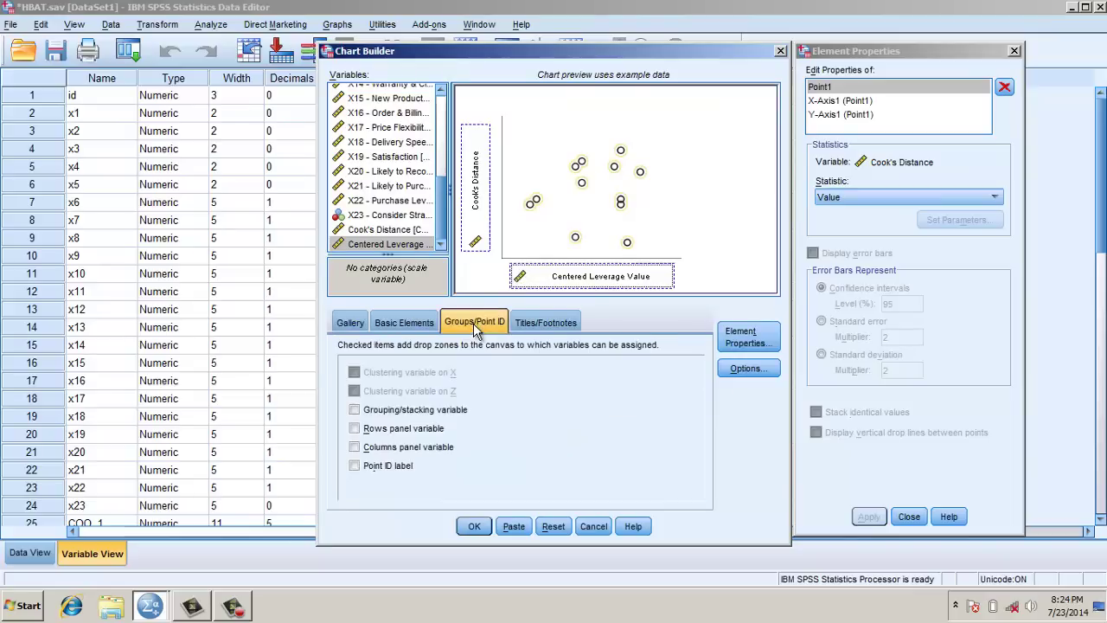
click(355, 467)
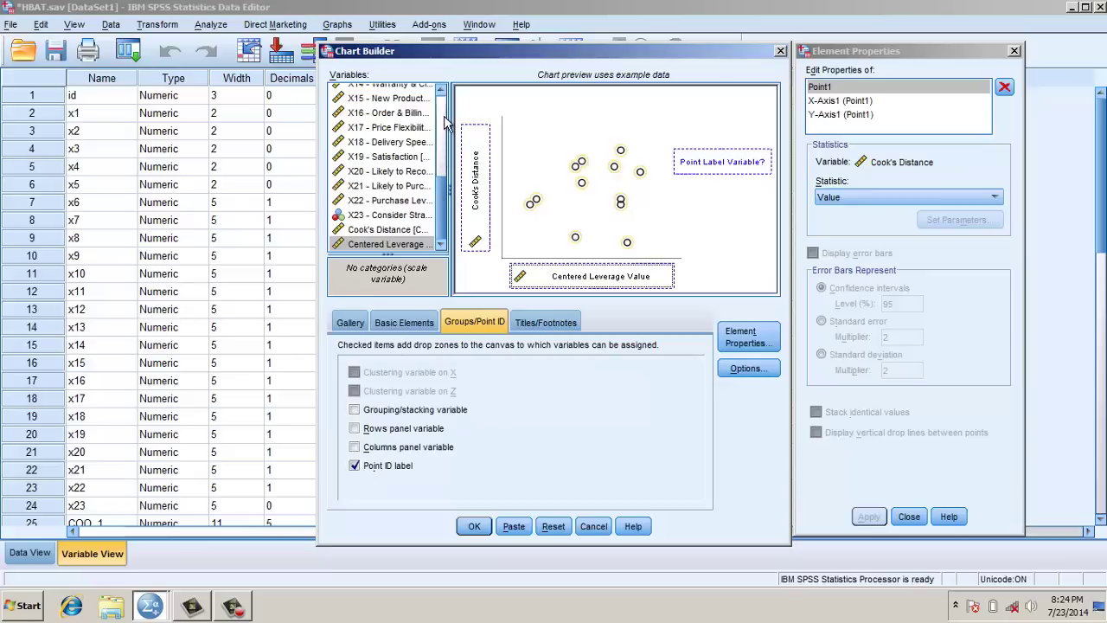
scroll(442, 99, up, 5)
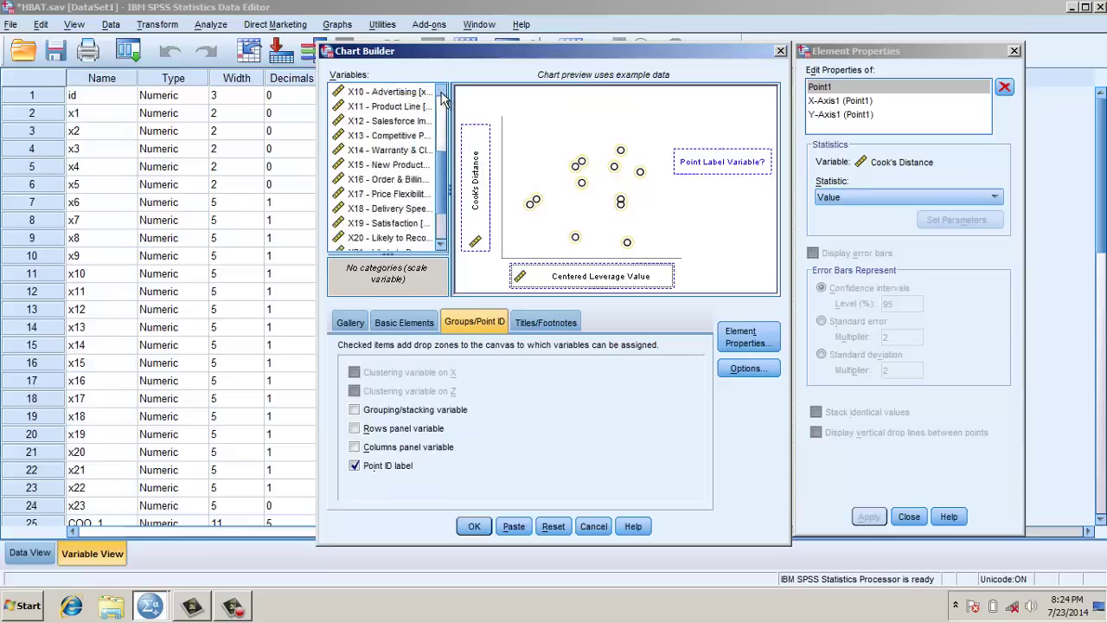
scroll(442, 99, up, 1)
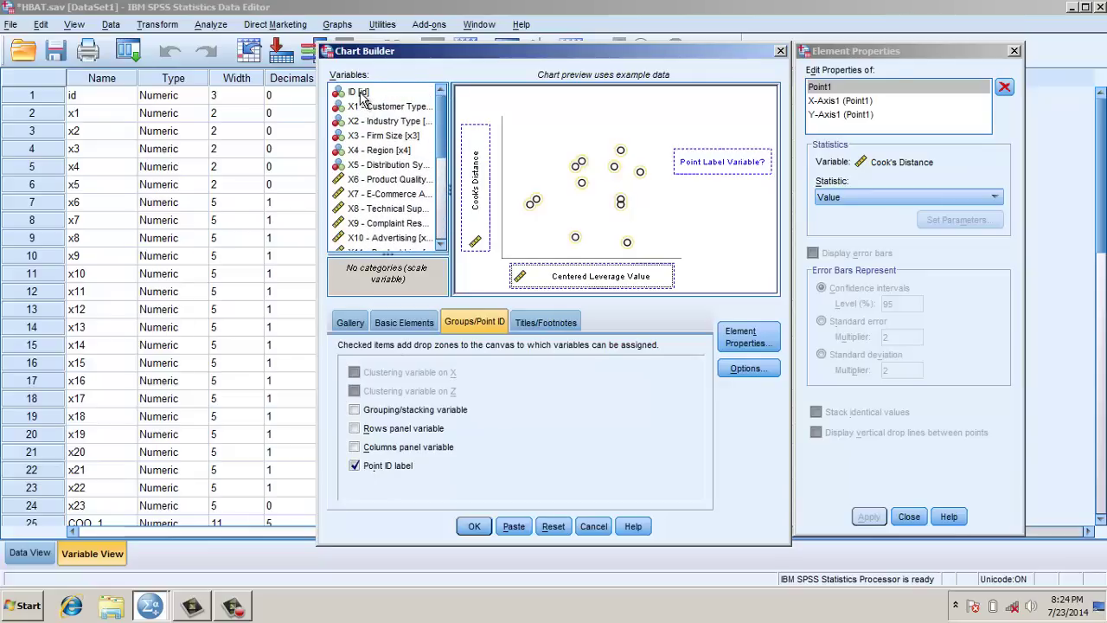
drag(361, 94, 681, 160)
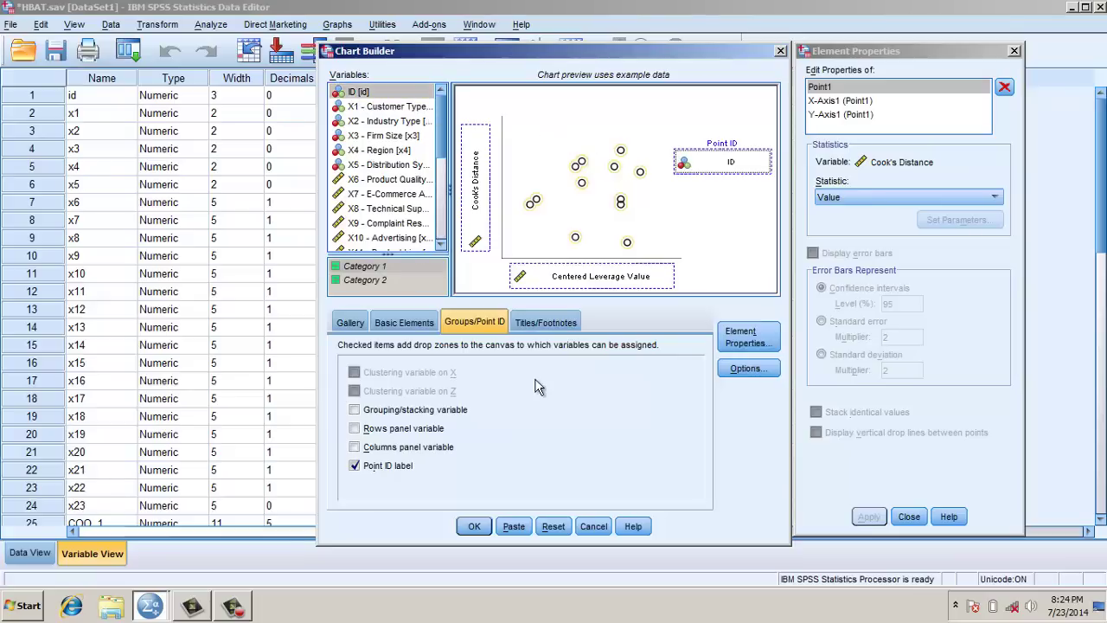
Generate the ID-labelled Cook's Distance vs. Centered Leverage scatterplot and review it with the regression tables.
click(474, 528)
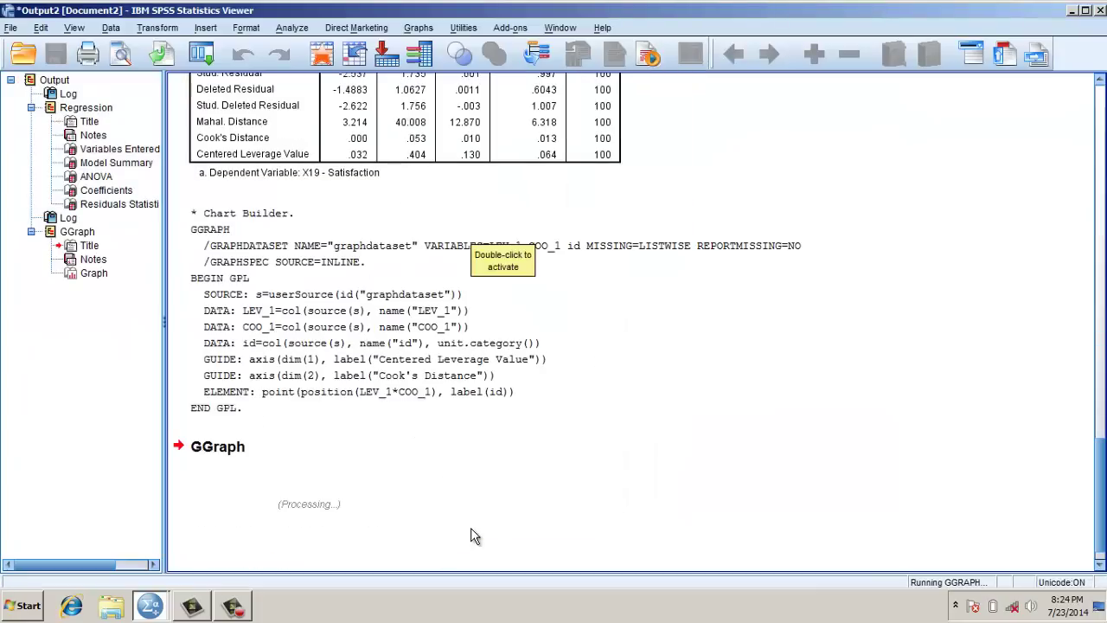
click(1101, 566)
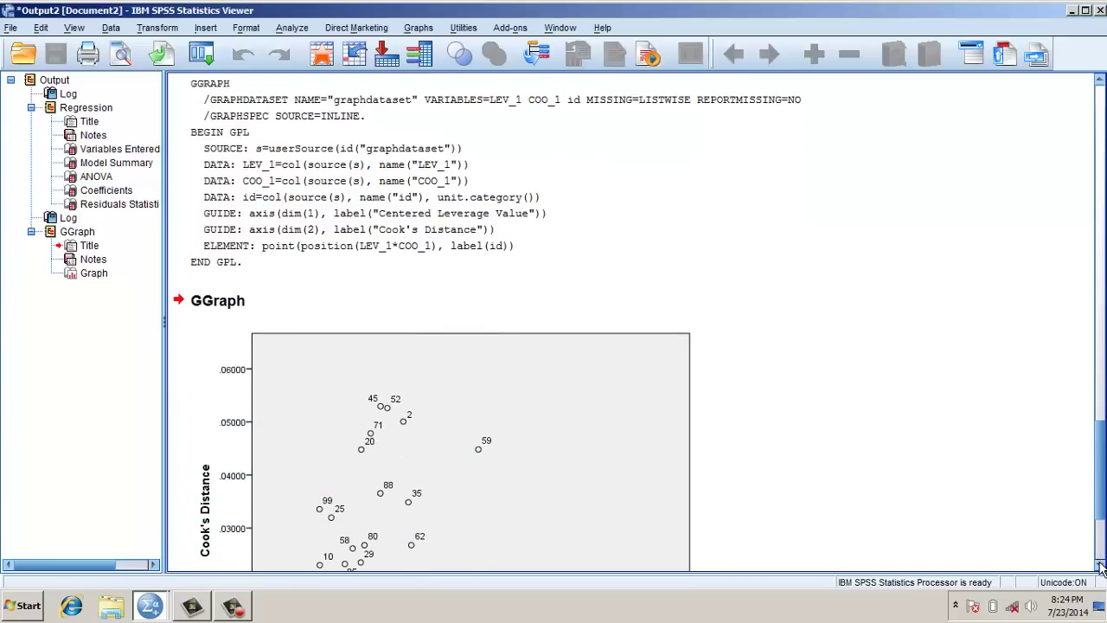
drag(1101, 566, 1101, 567)
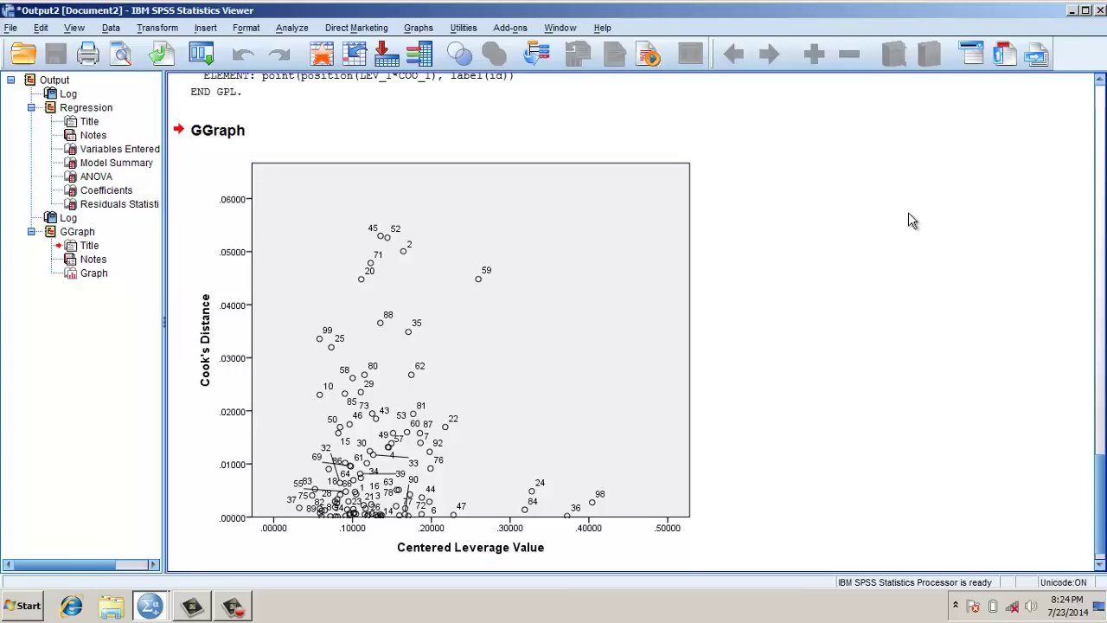
click(1100, 80)
drag(1100, 80, 1103, 69)
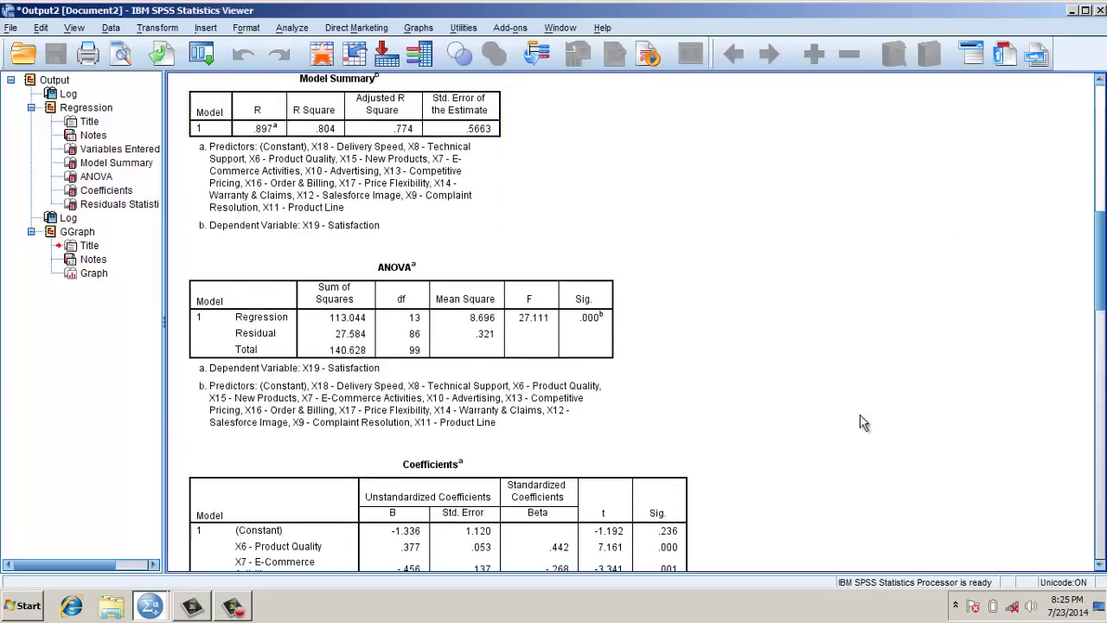
click(1100, 565)
drag(1100, 567, 1100, 566)
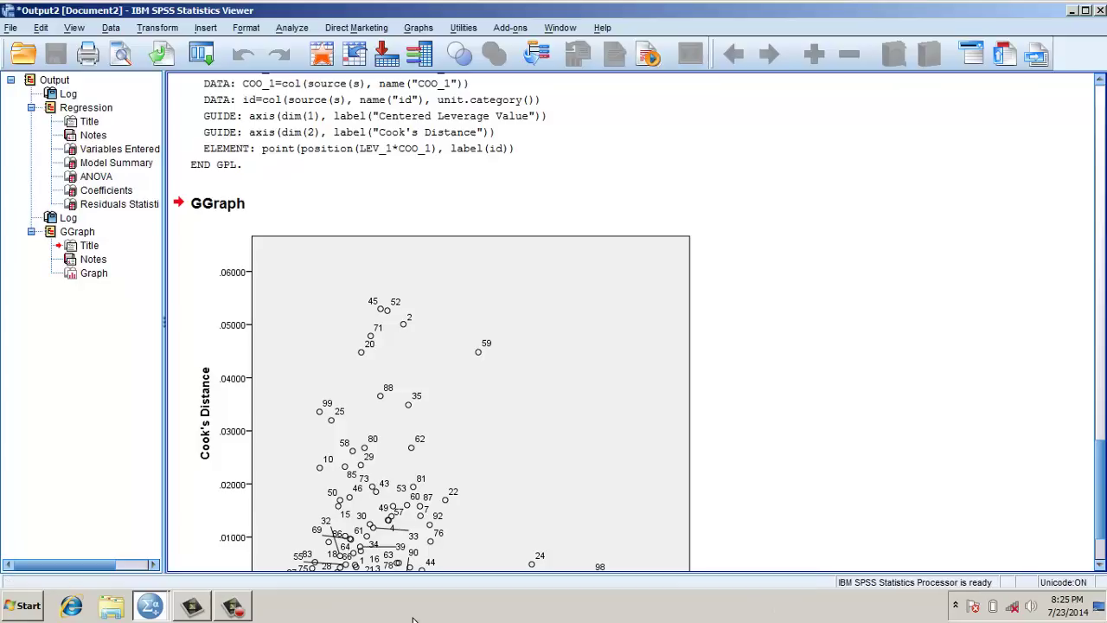
click(152, 608)
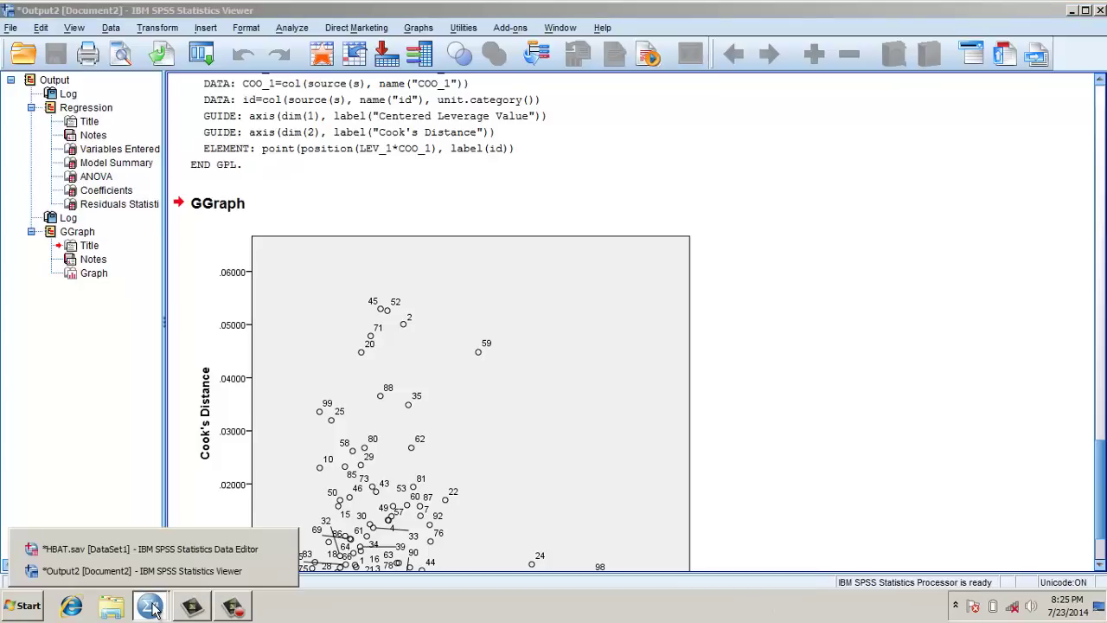
In Data View, clear case 59 from the HBAT data so id 60 moves up.
click(167, 555)
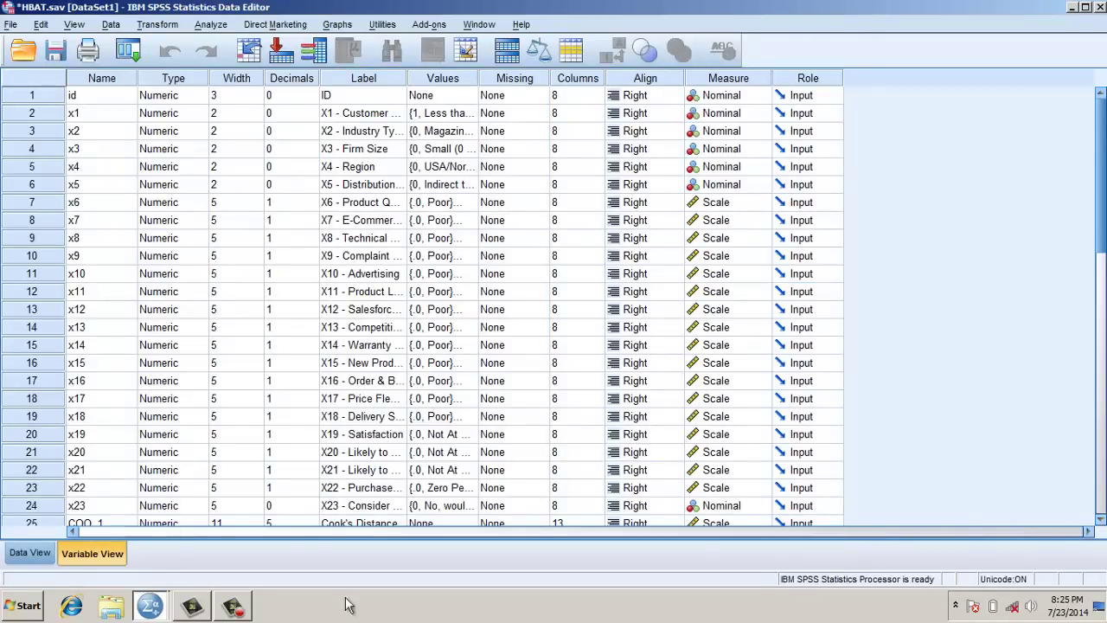
click(35, 554)
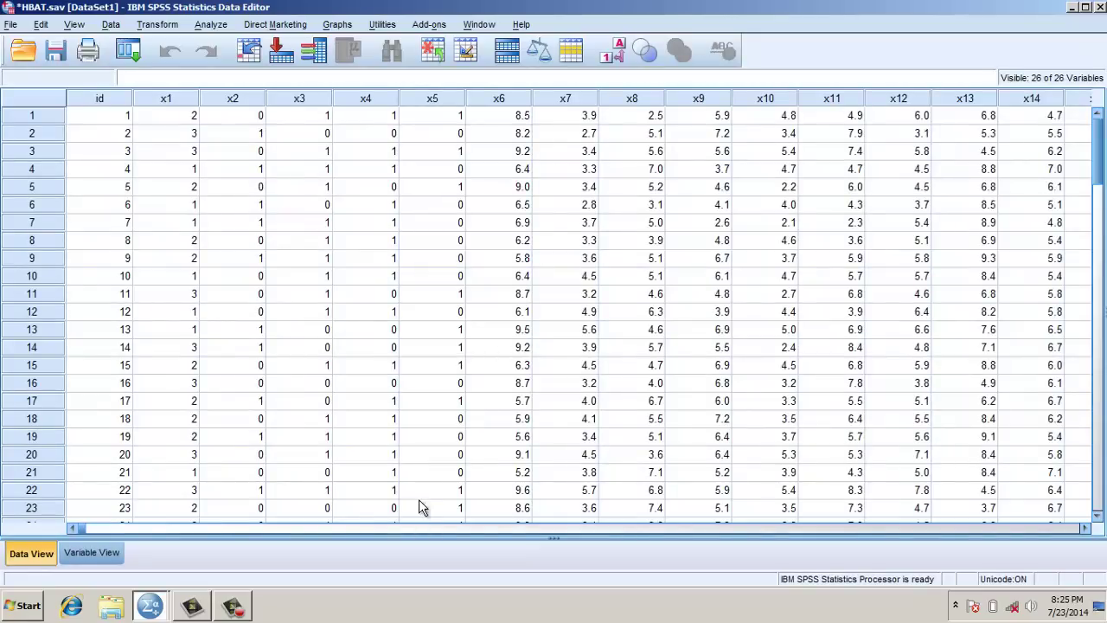
click(1097, 516)
drag(1097, 516, 1097, 516)
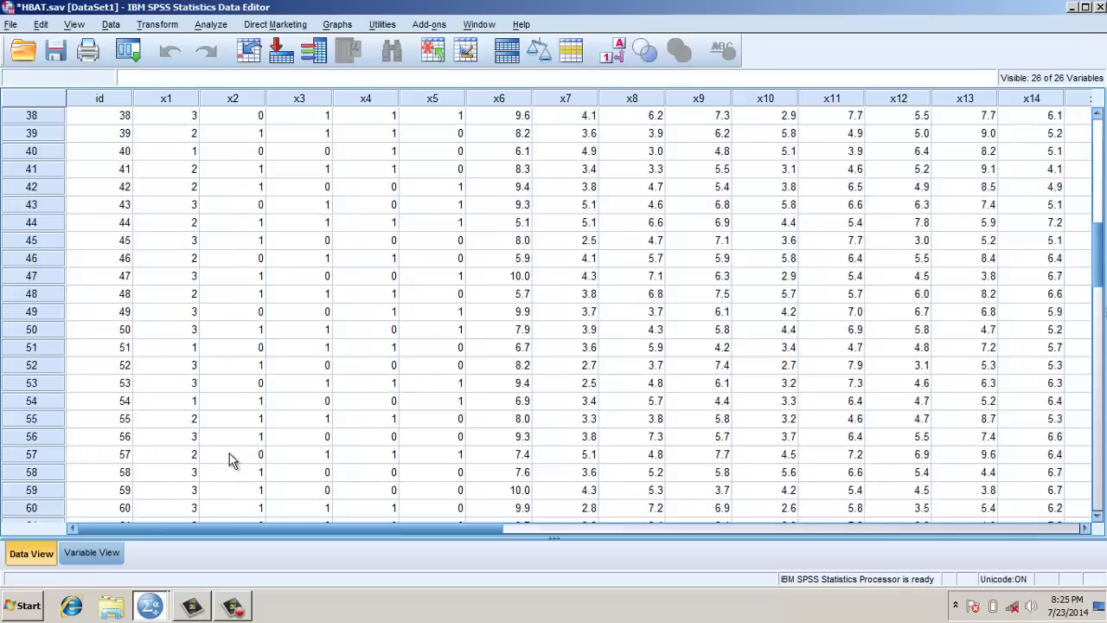
click(35, 489)
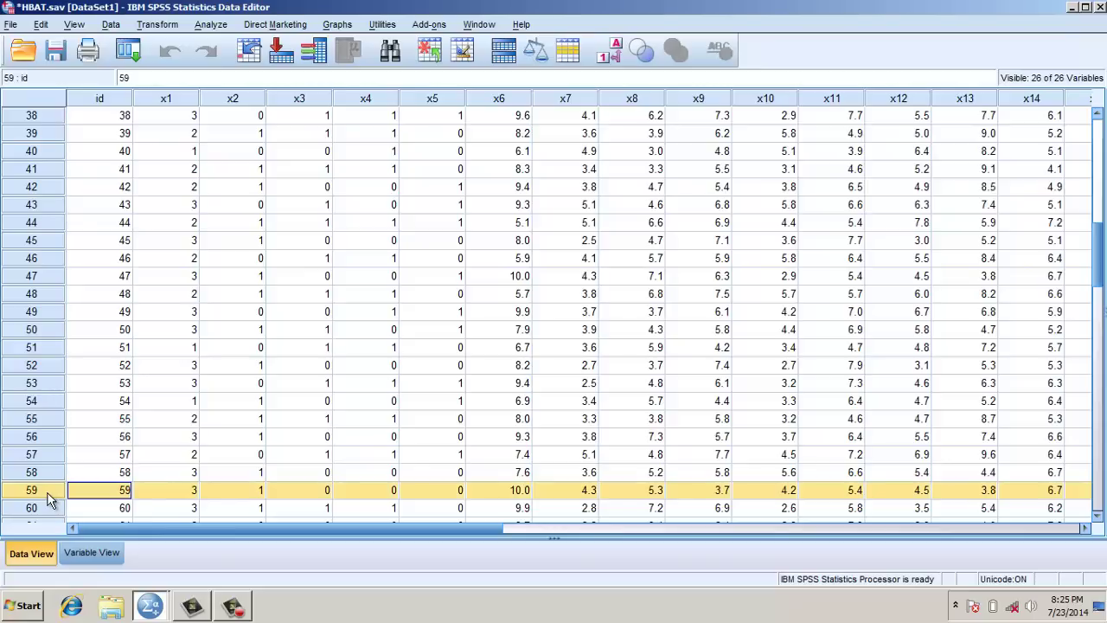
right_click(49, 499)
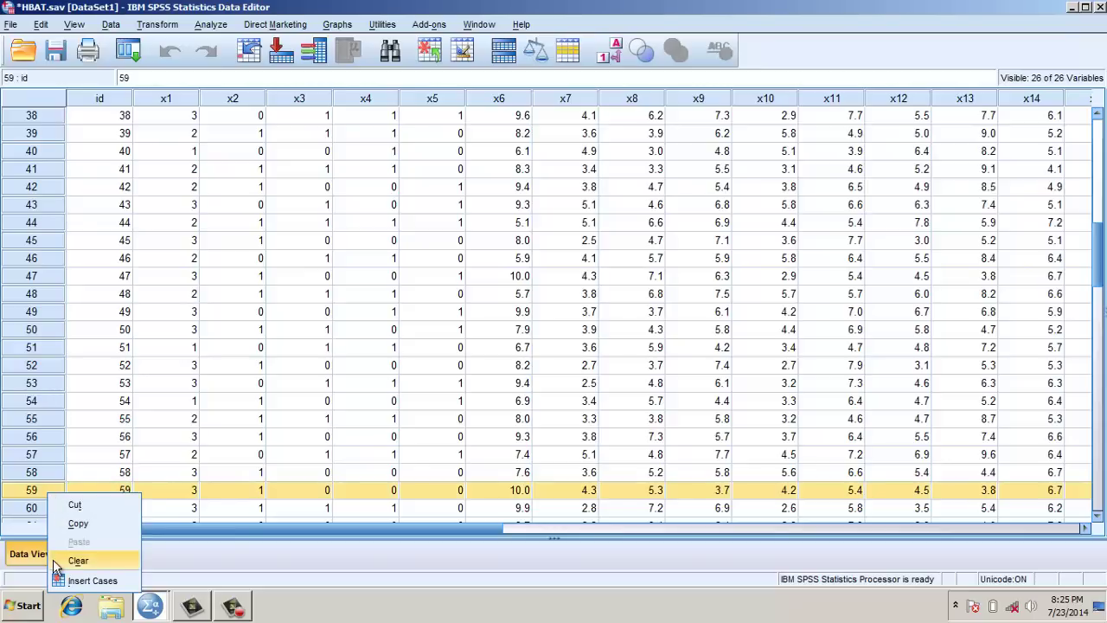
click(55, 563)
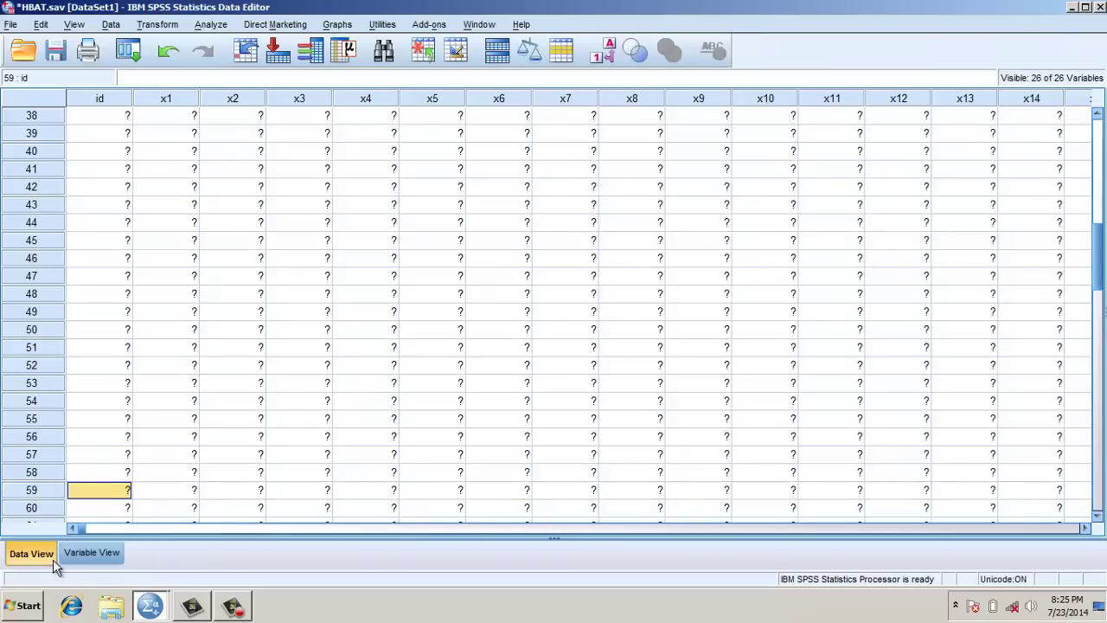
Rerun Linear Regression with unchanged settings and view the Model Summary (R Square .808).
click(209, 25)
mouse_move(232, 203)
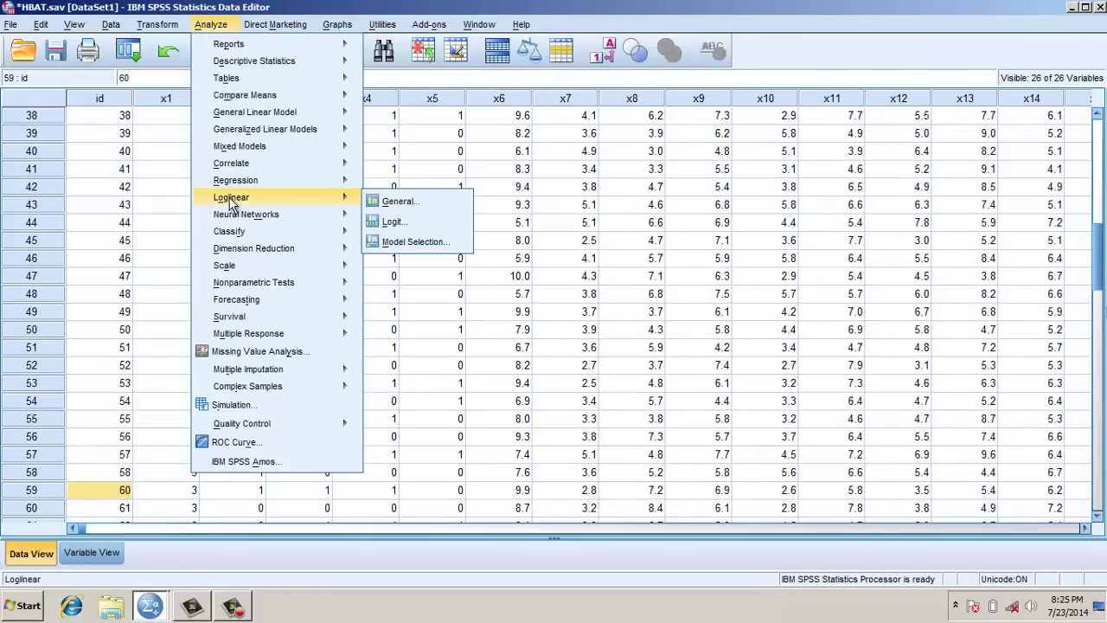
mouse_move(299, 184)
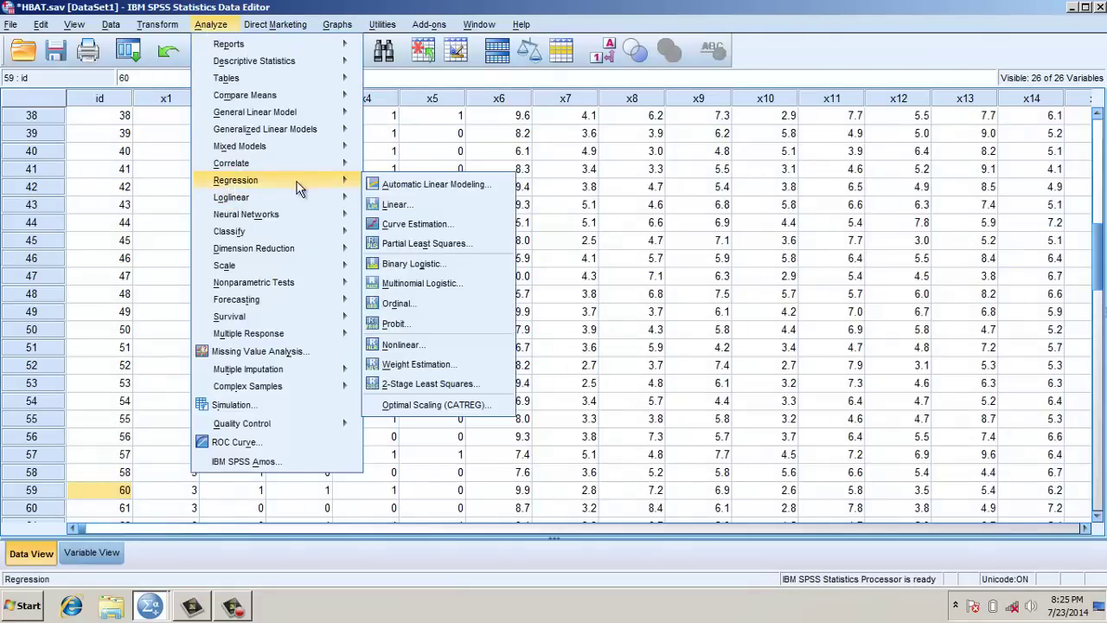
click(383, 206)
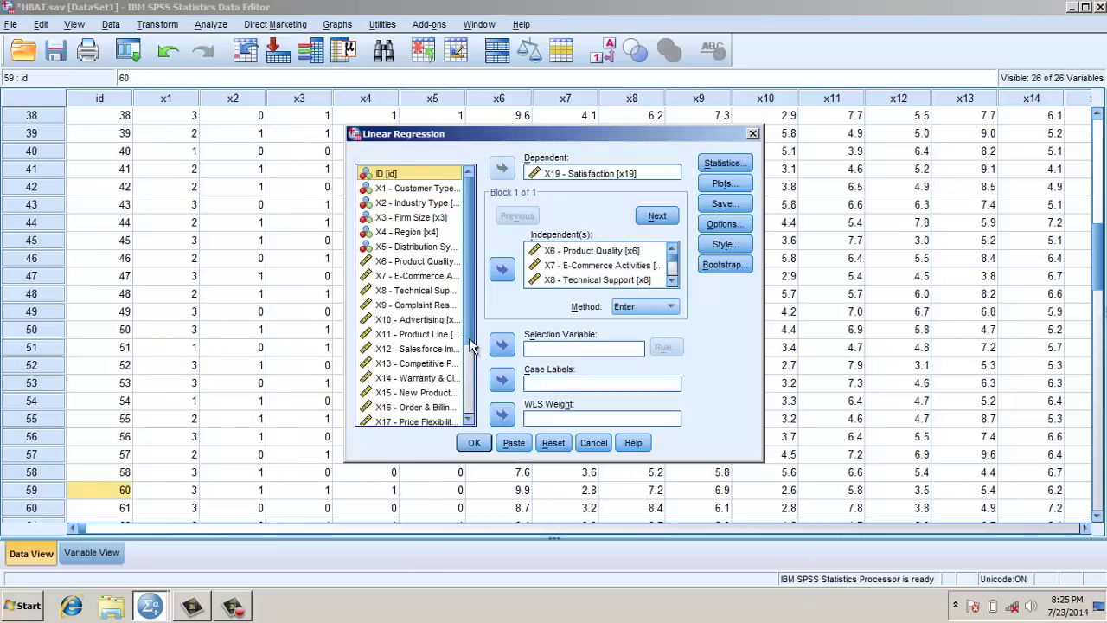
click(474, 442)
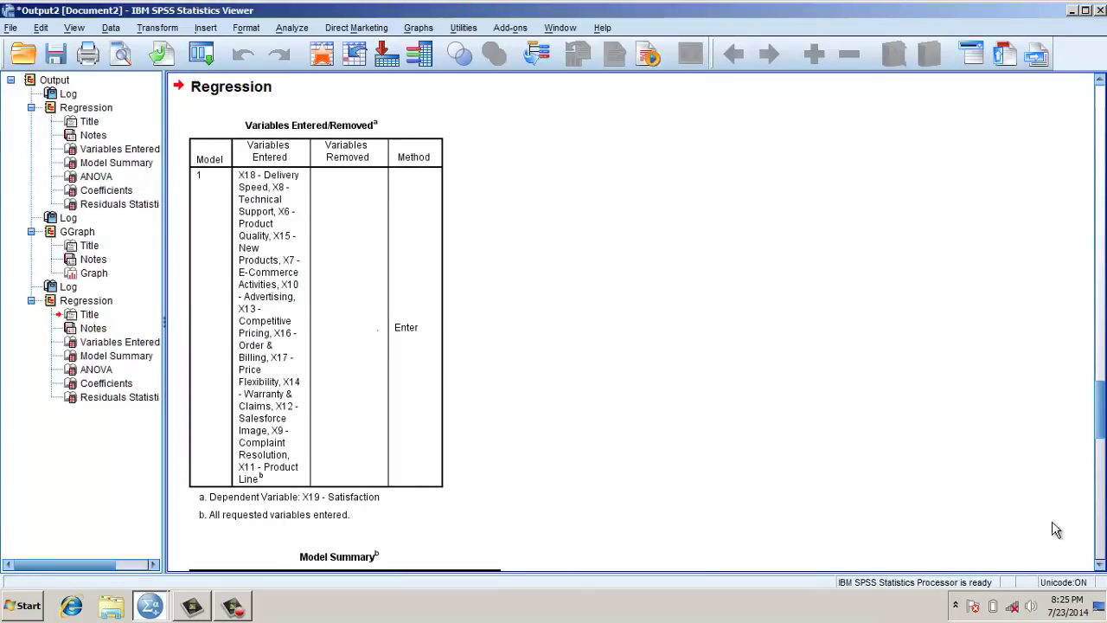
click(1101, 566)
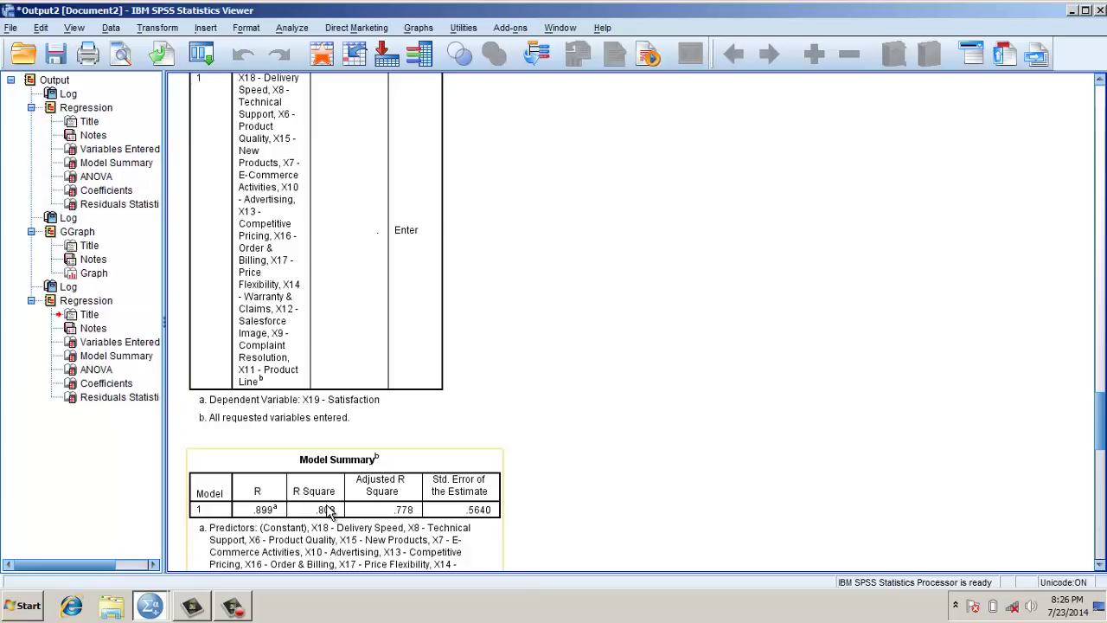
click(232, 608)
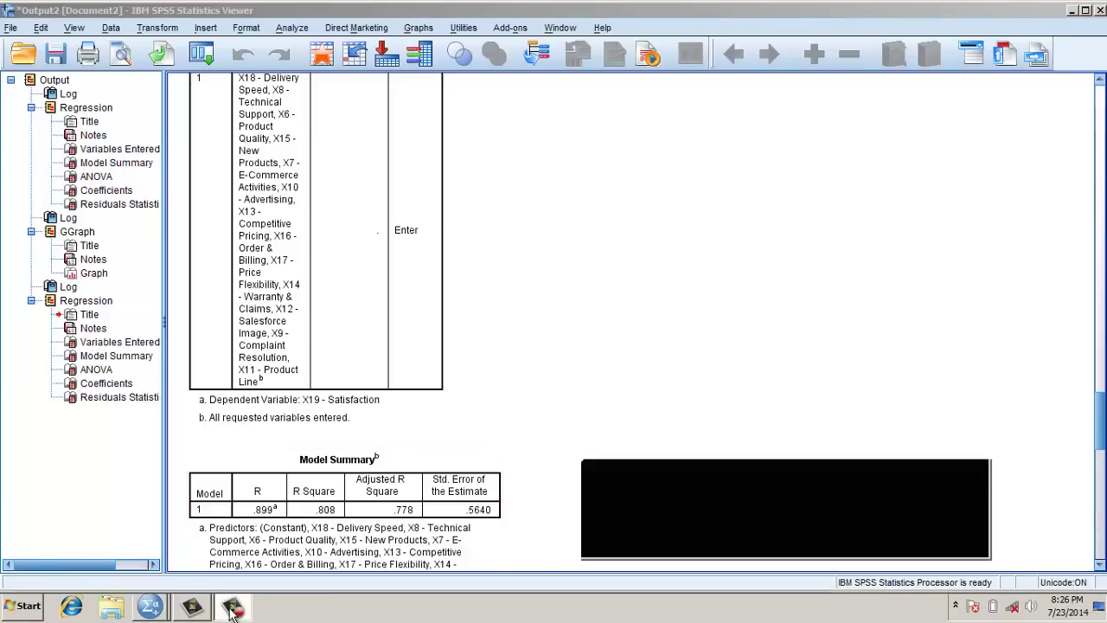